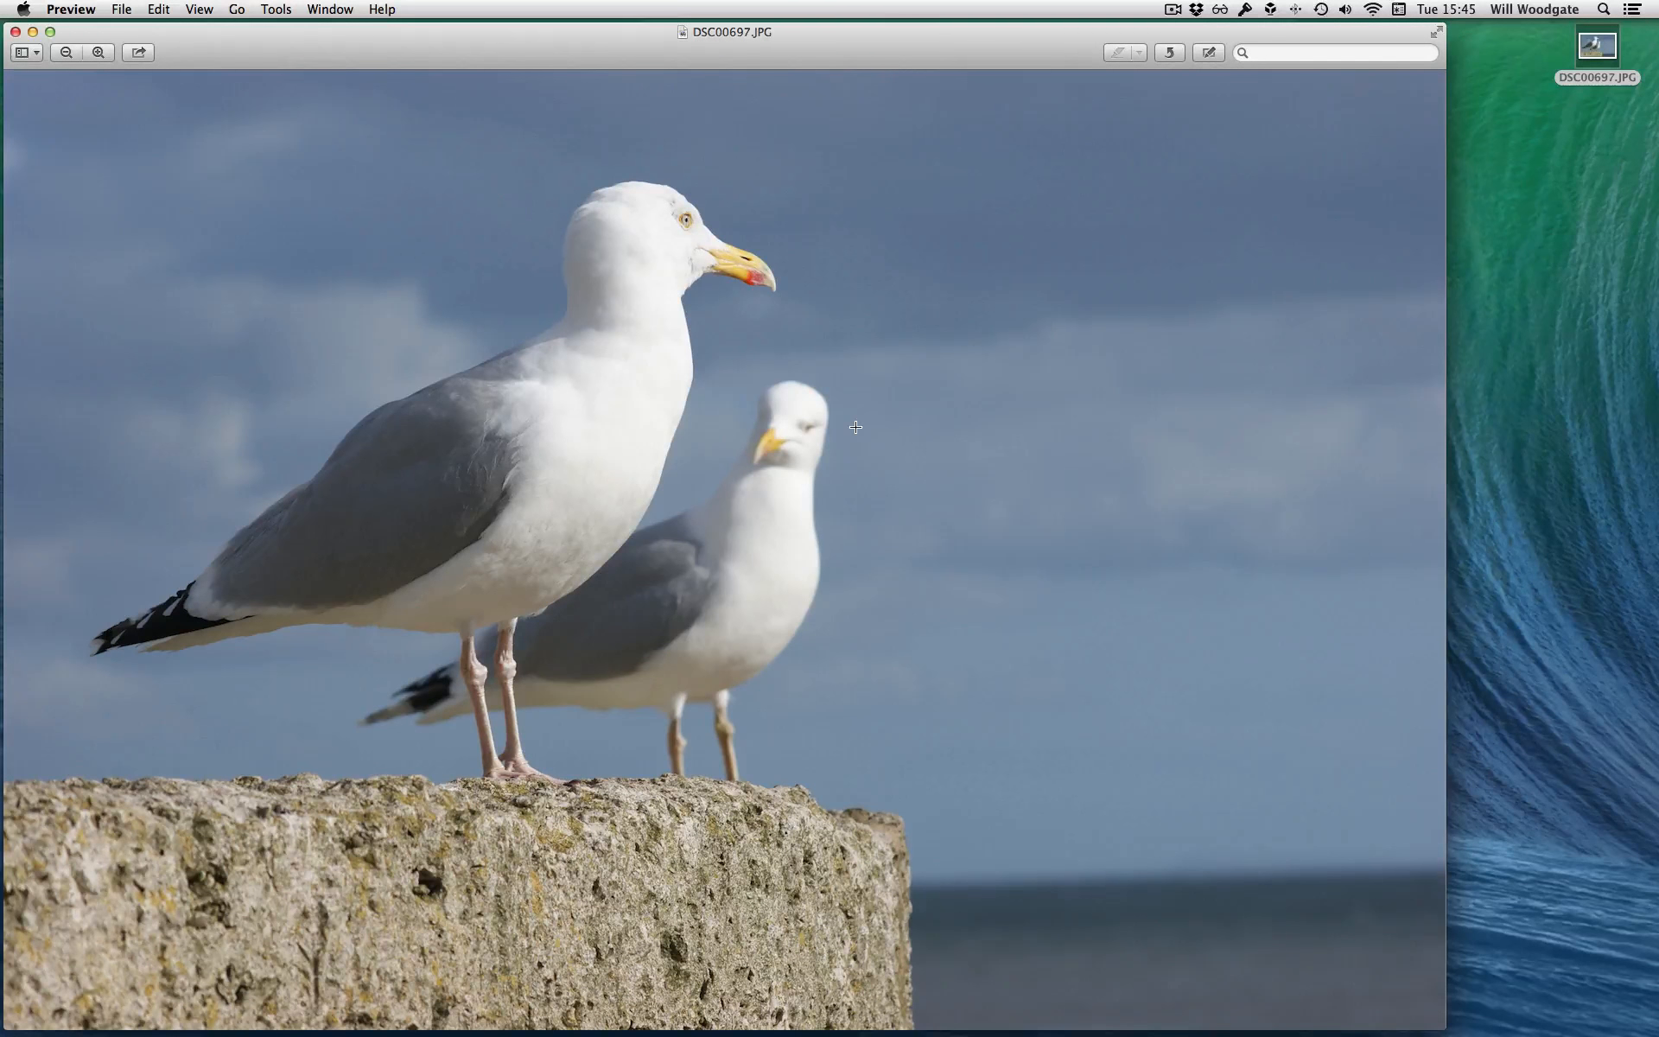
# Examine the seagull photo DSC00697.JPG at actual size across the birds' heads, bodies and legs, and close it
pyautogui.press('alt+super+0')
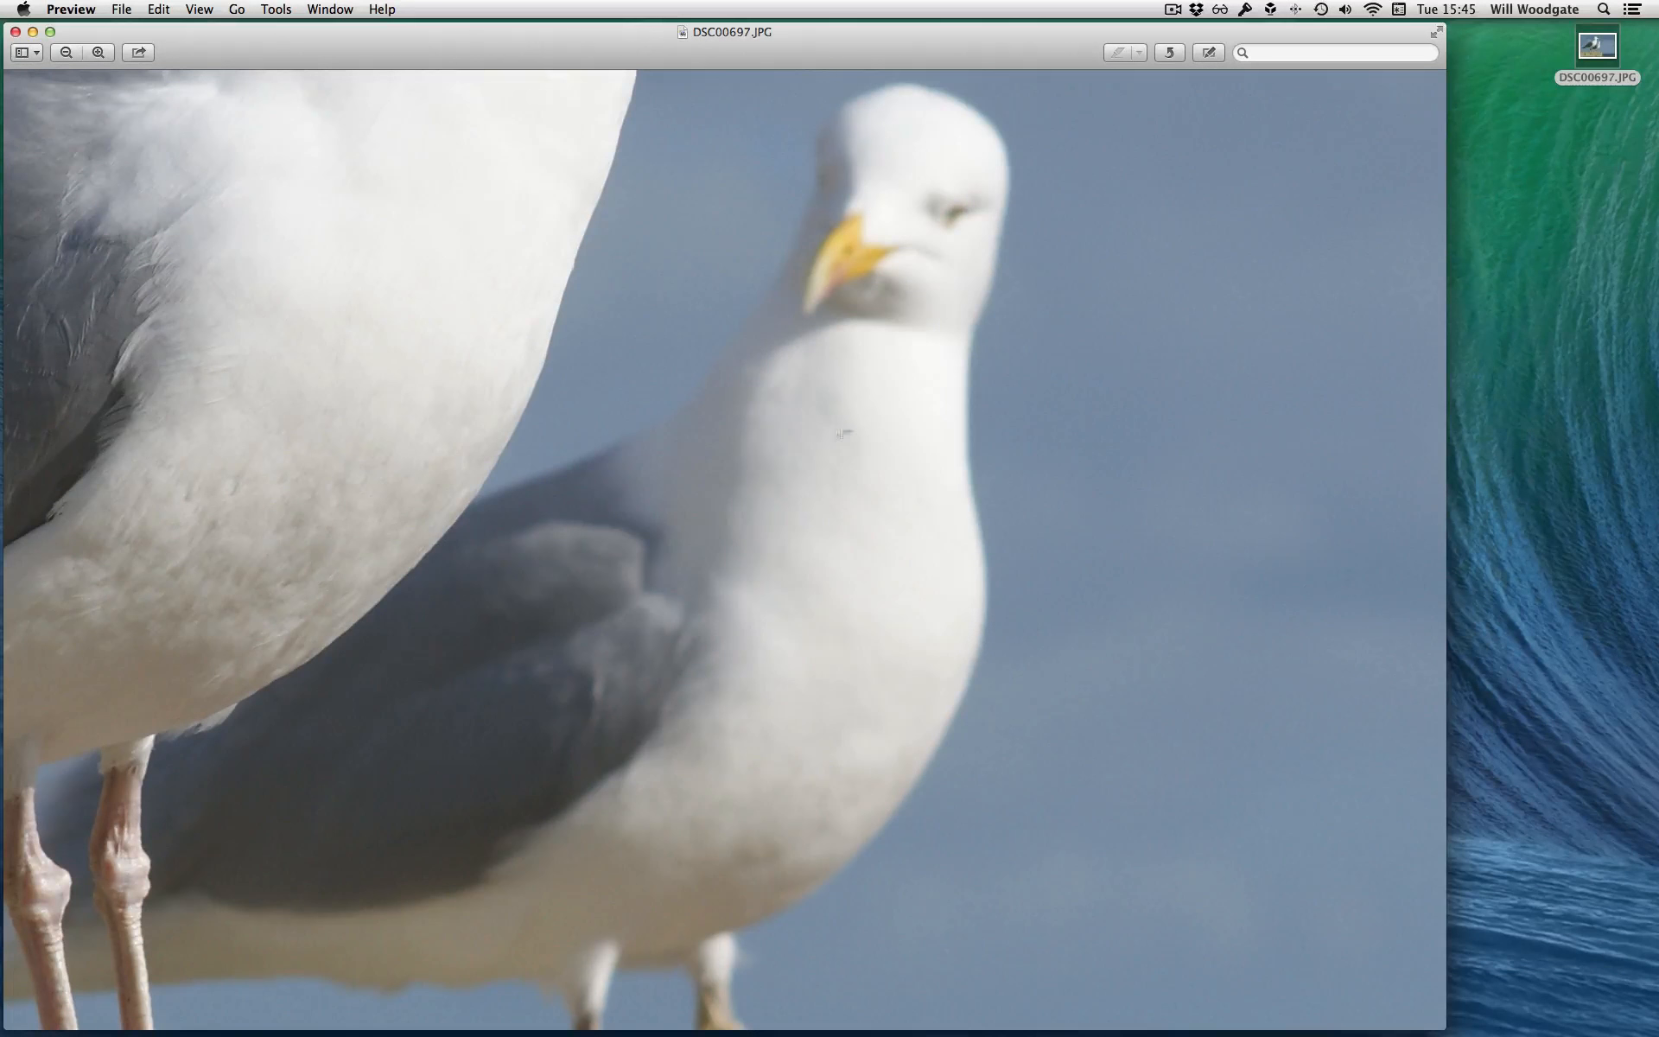
pyautogui.scroll(5, 270, 466)
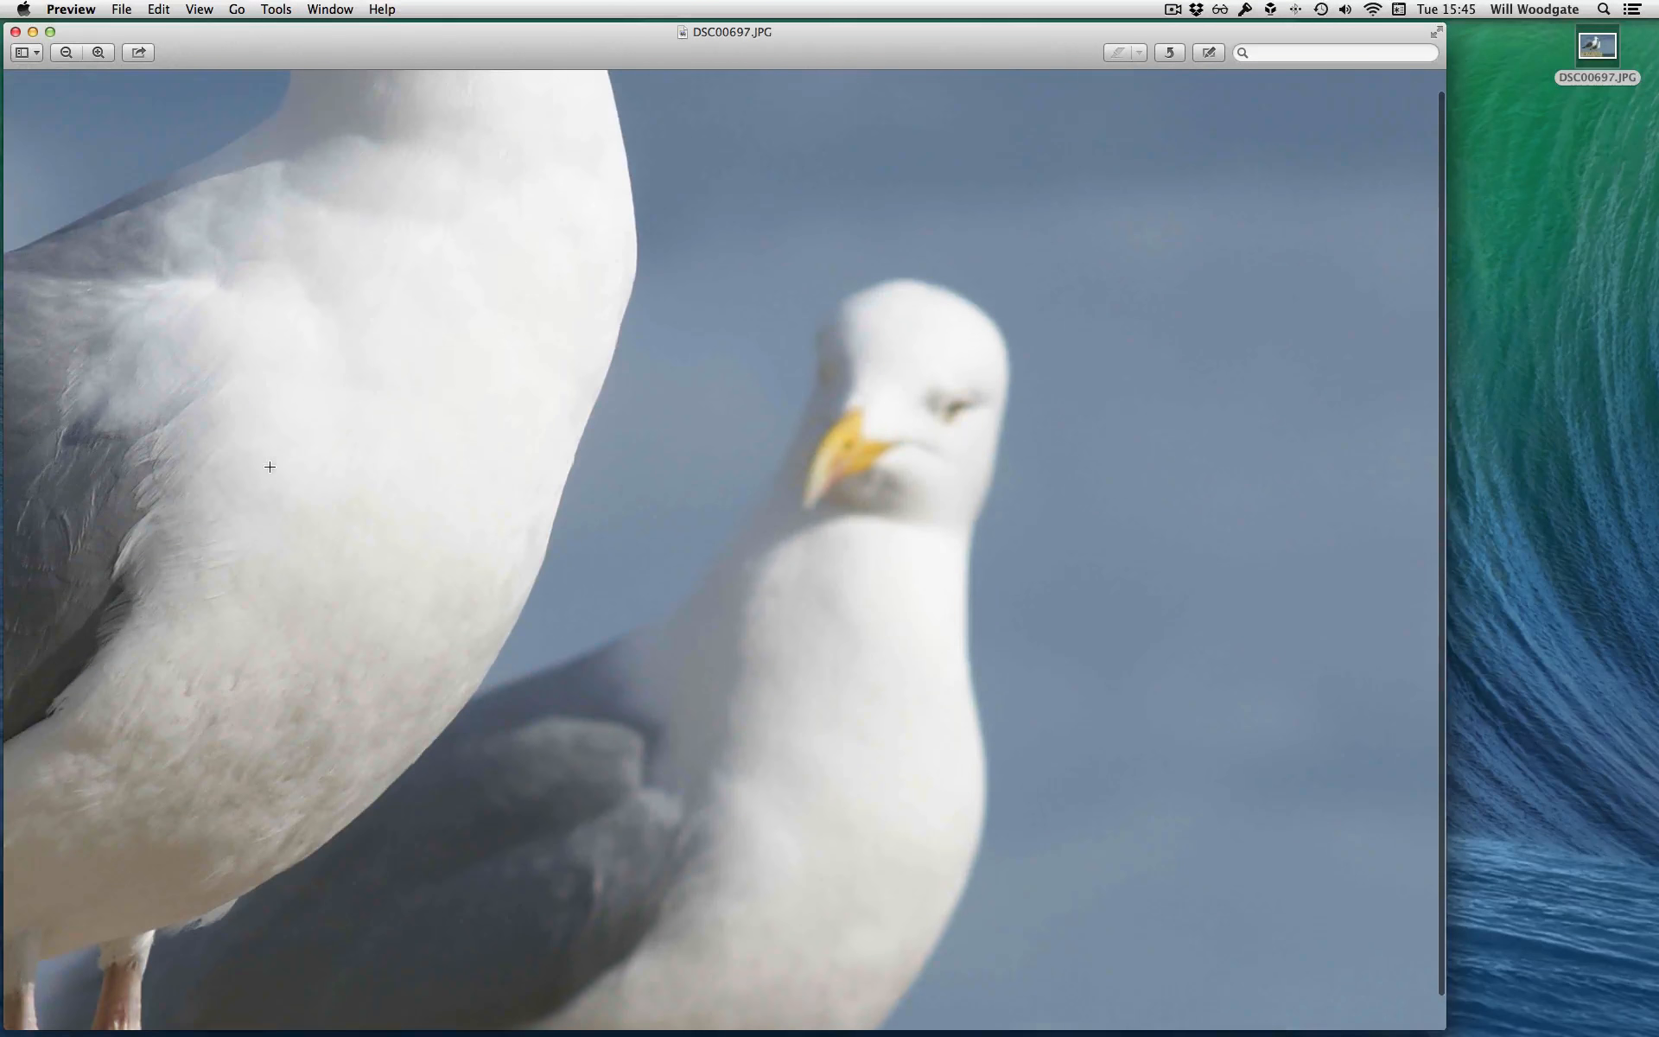
pyautogui.scroll(5, 236, 516)
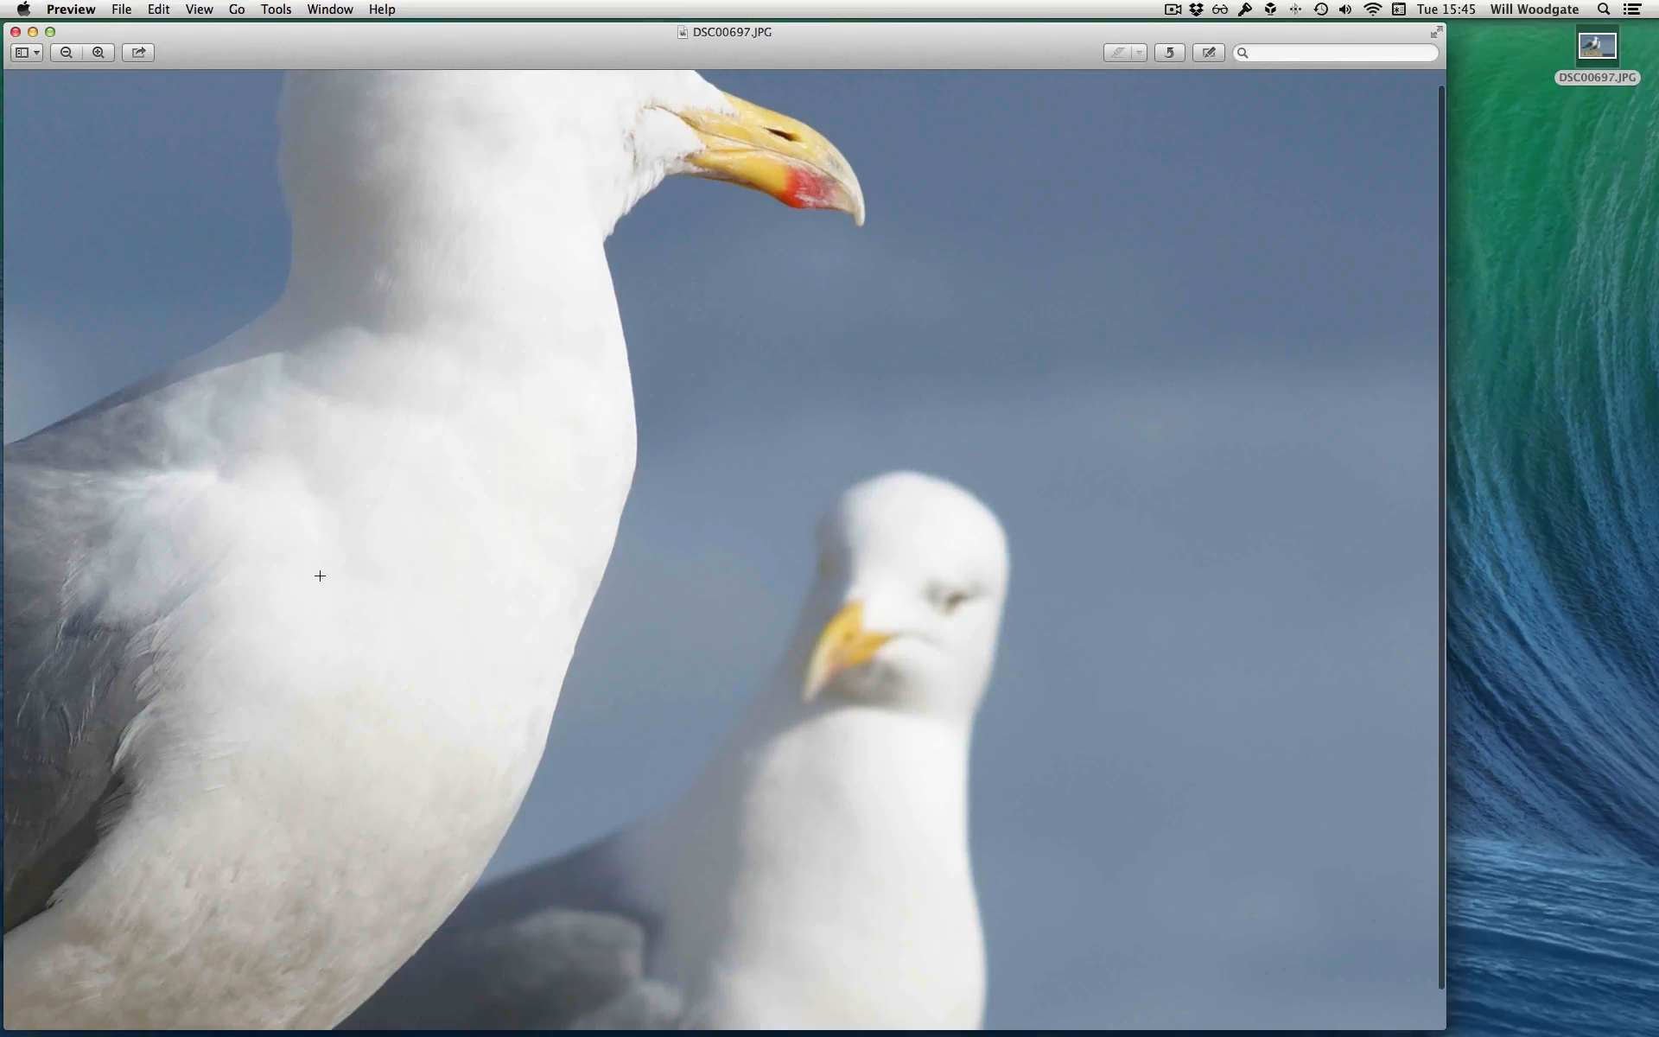
pyautogui.scroll(10, 319, 575)
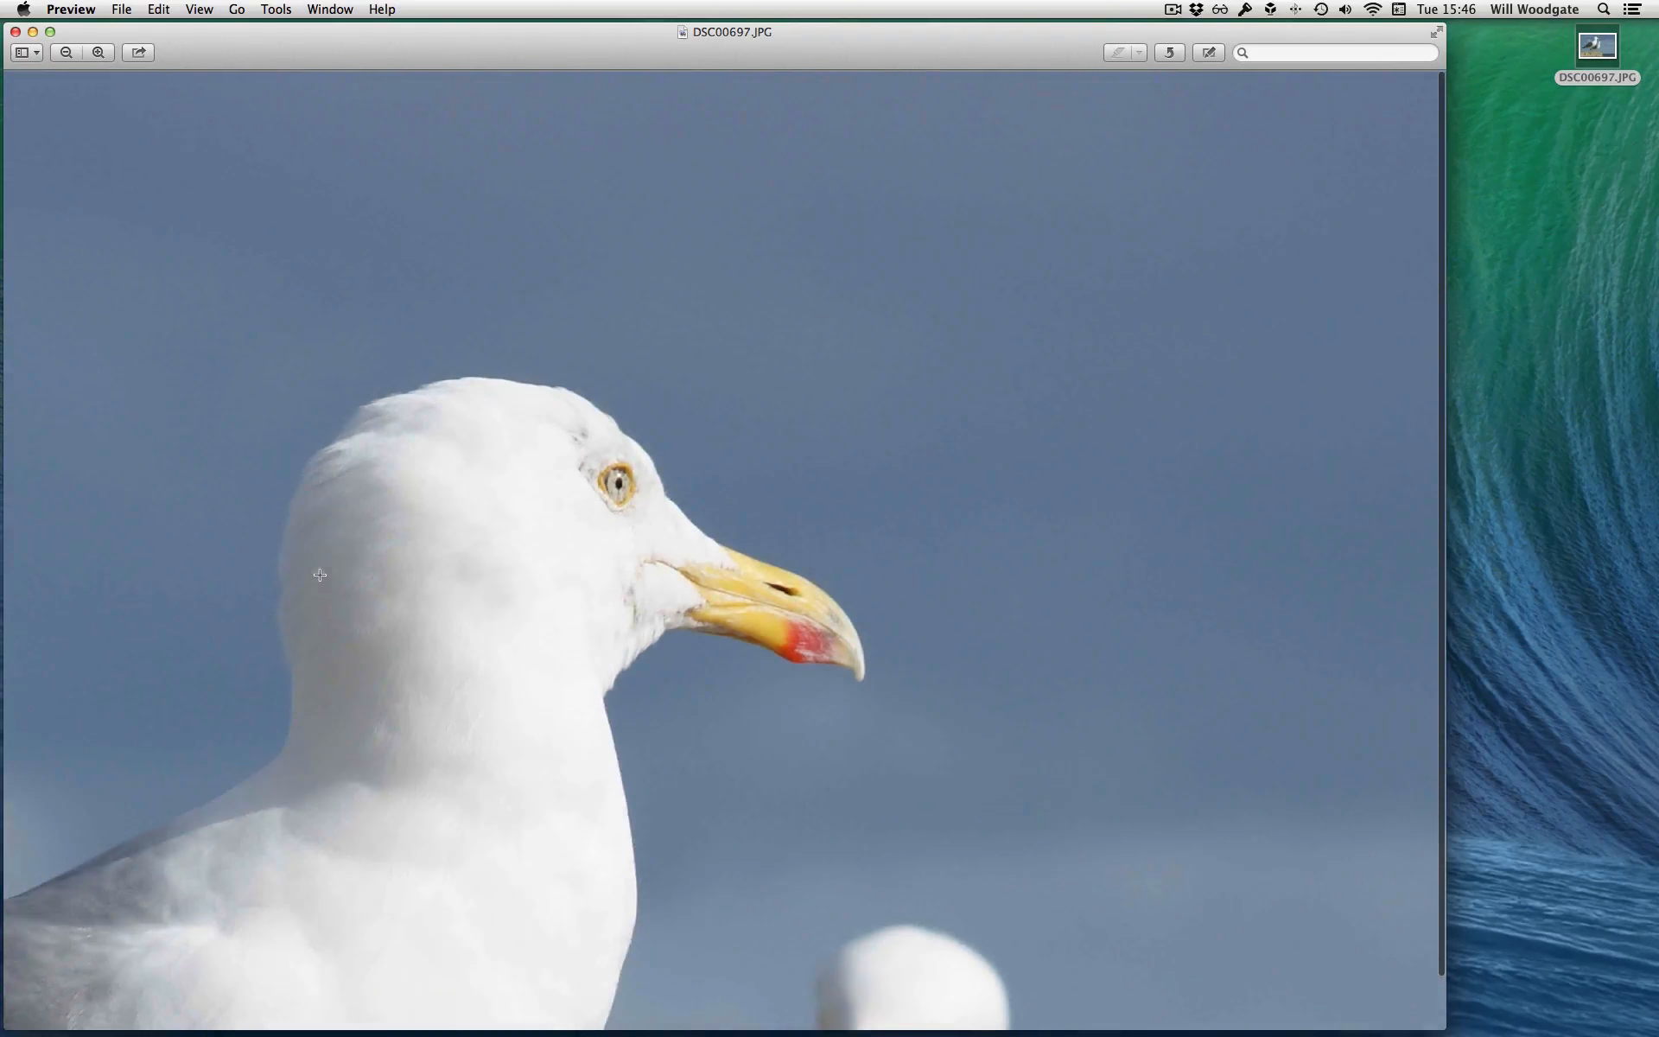
pyautogui.hscroll(-12, 466, 421)
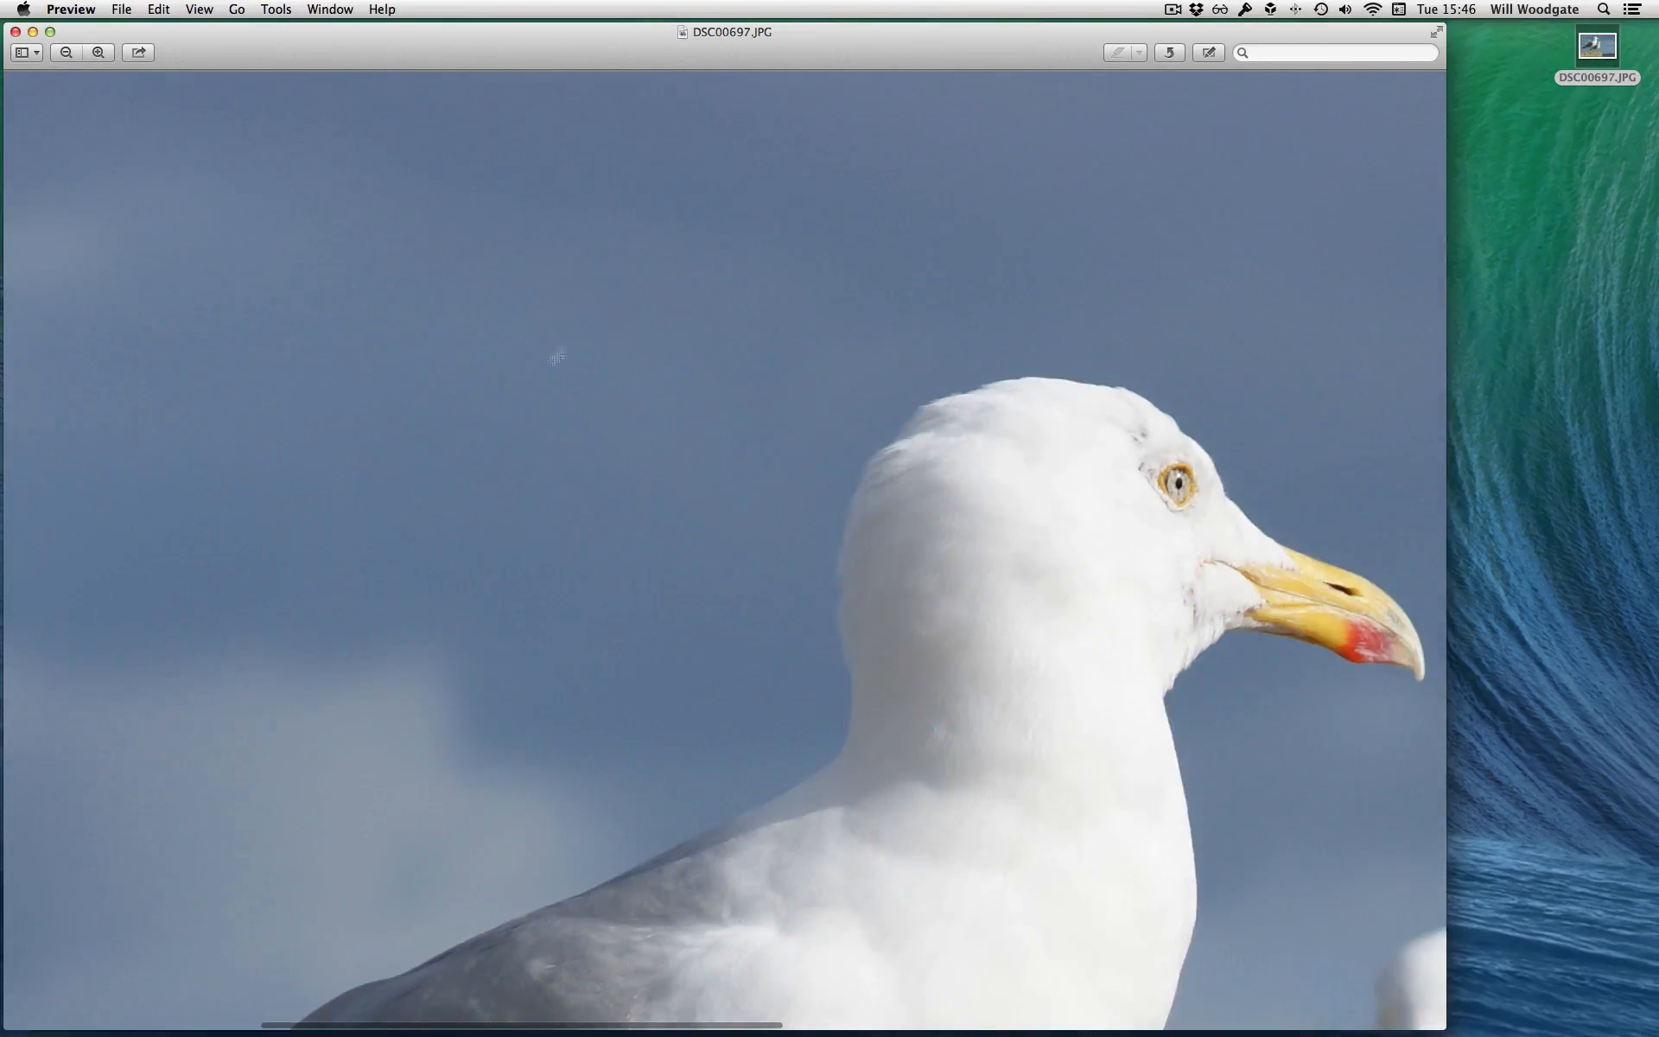
pyautogui.scroll(-10, 578, 341)
pyautogui.scroll(-15, 583, 357)
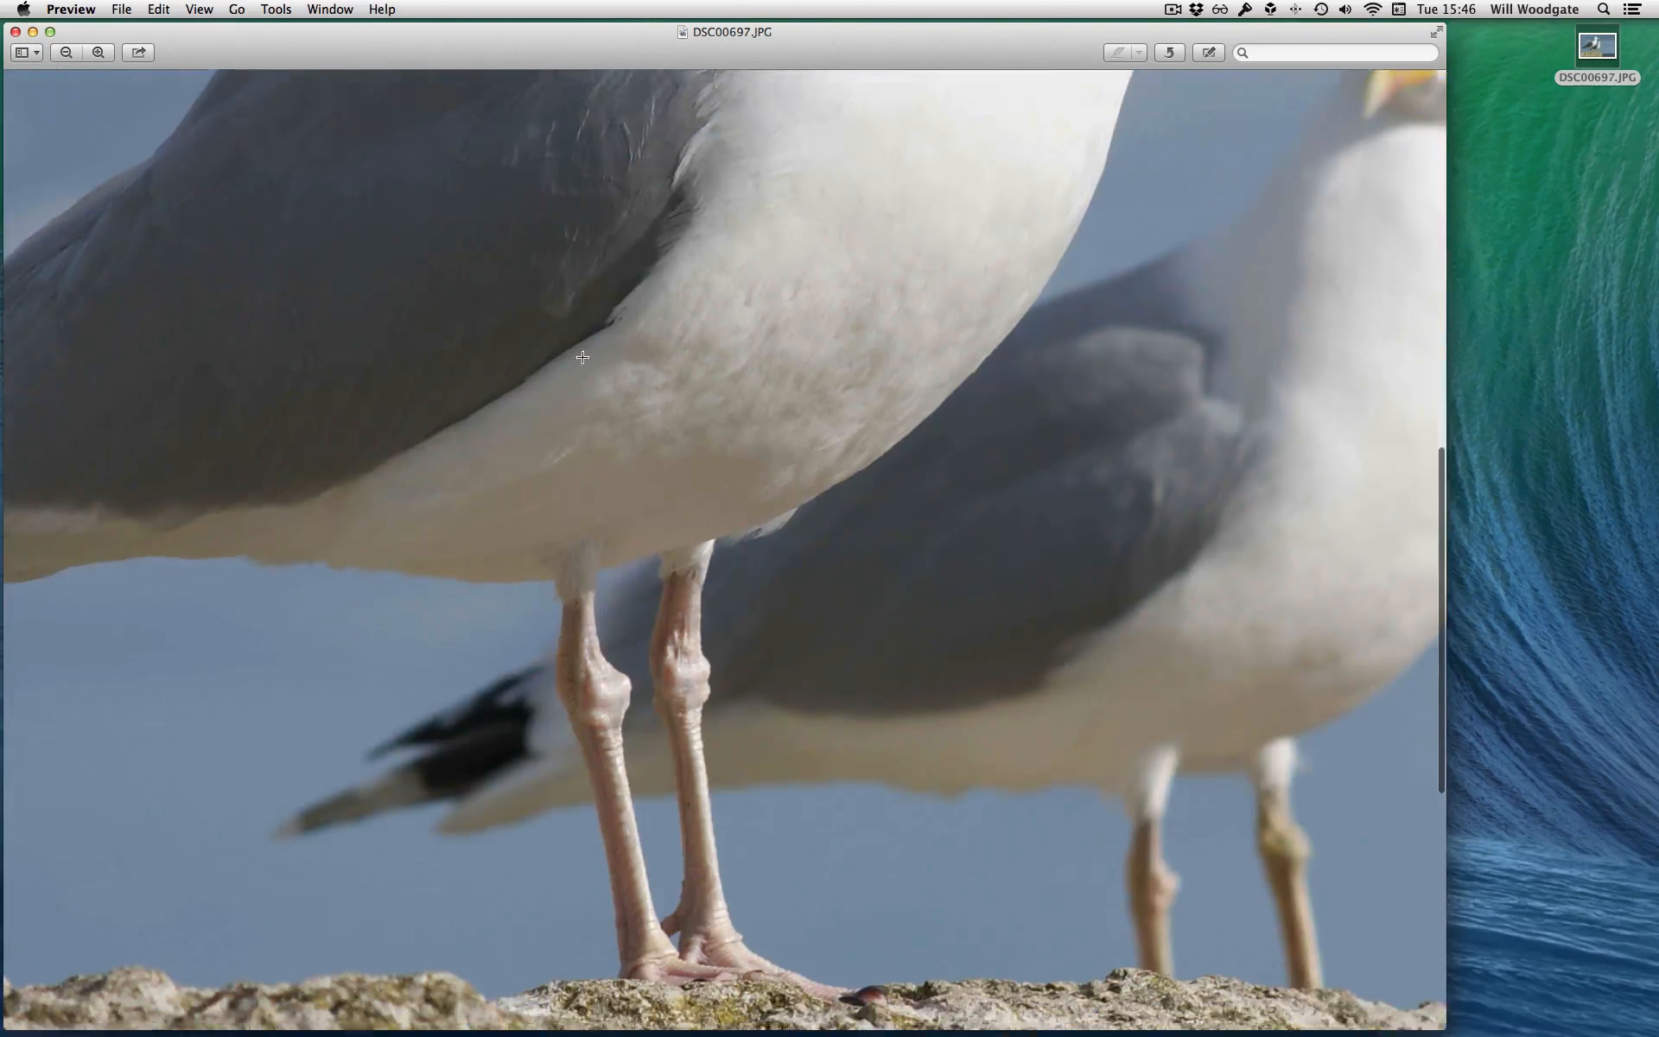
pyautogui.scroll(20, 583, 356)
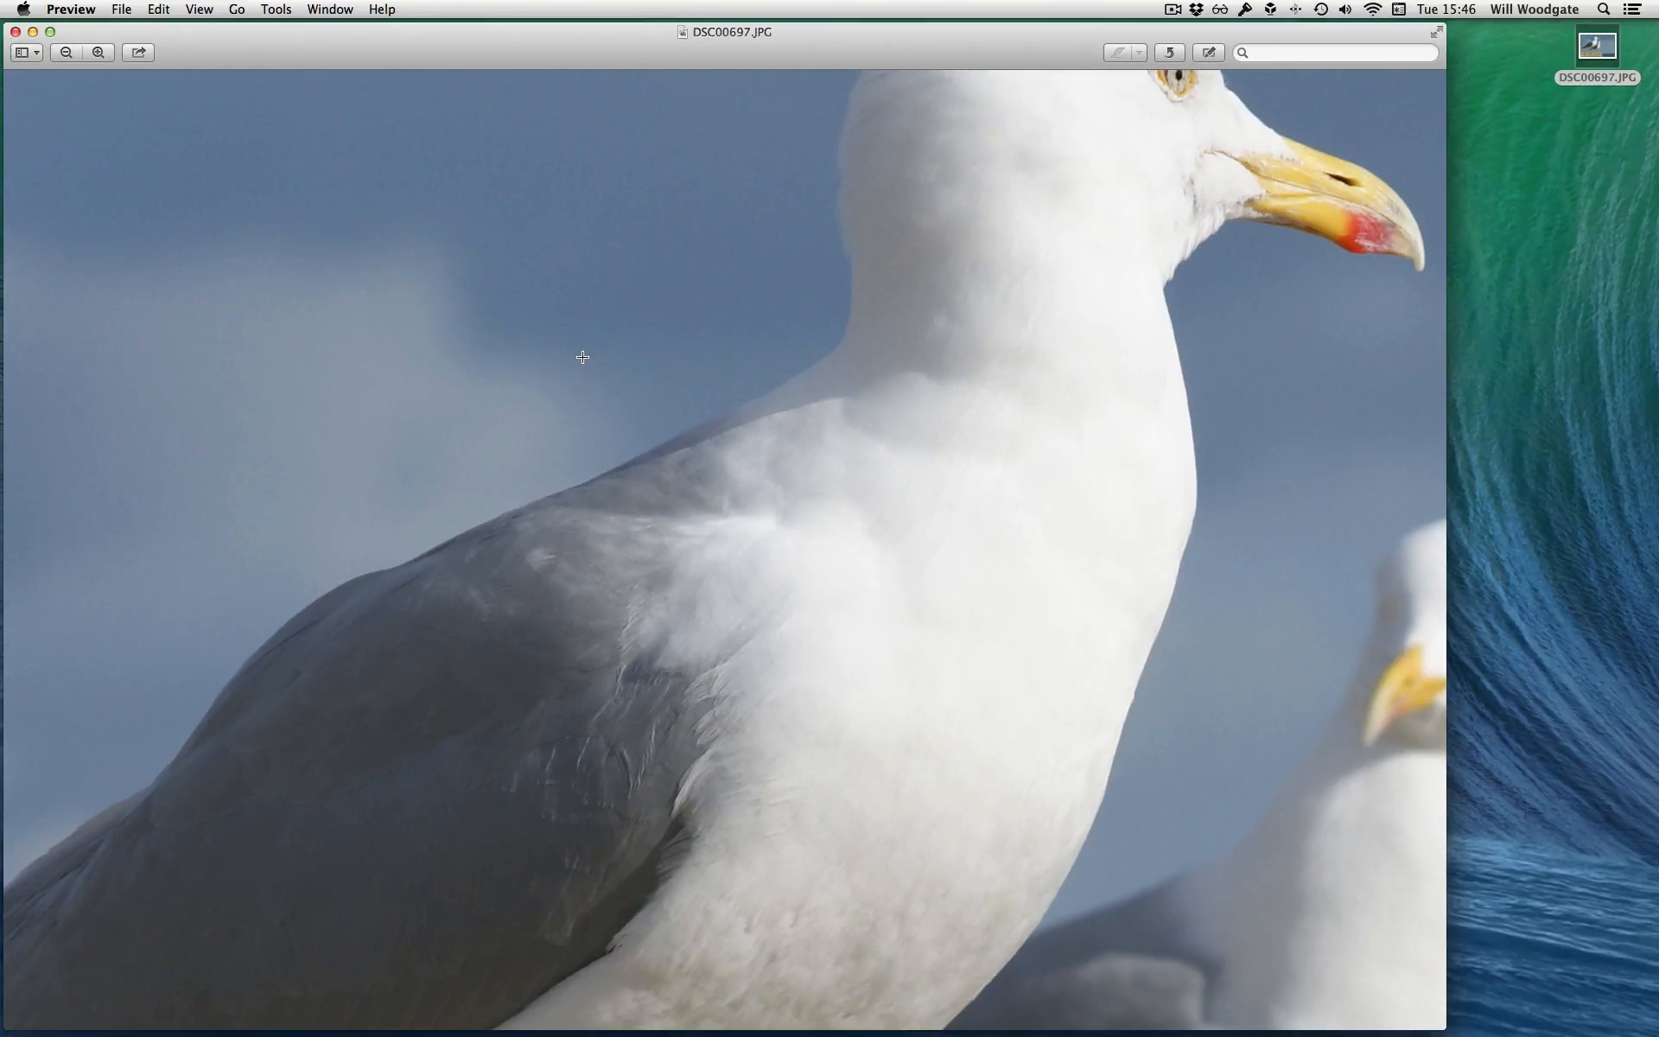
pyautogui.press('super+w')
# Check the file information of DSC00697.JPG on the desktop for its size and dimensions, and close the information window
pyautogui.click(1588, 45)
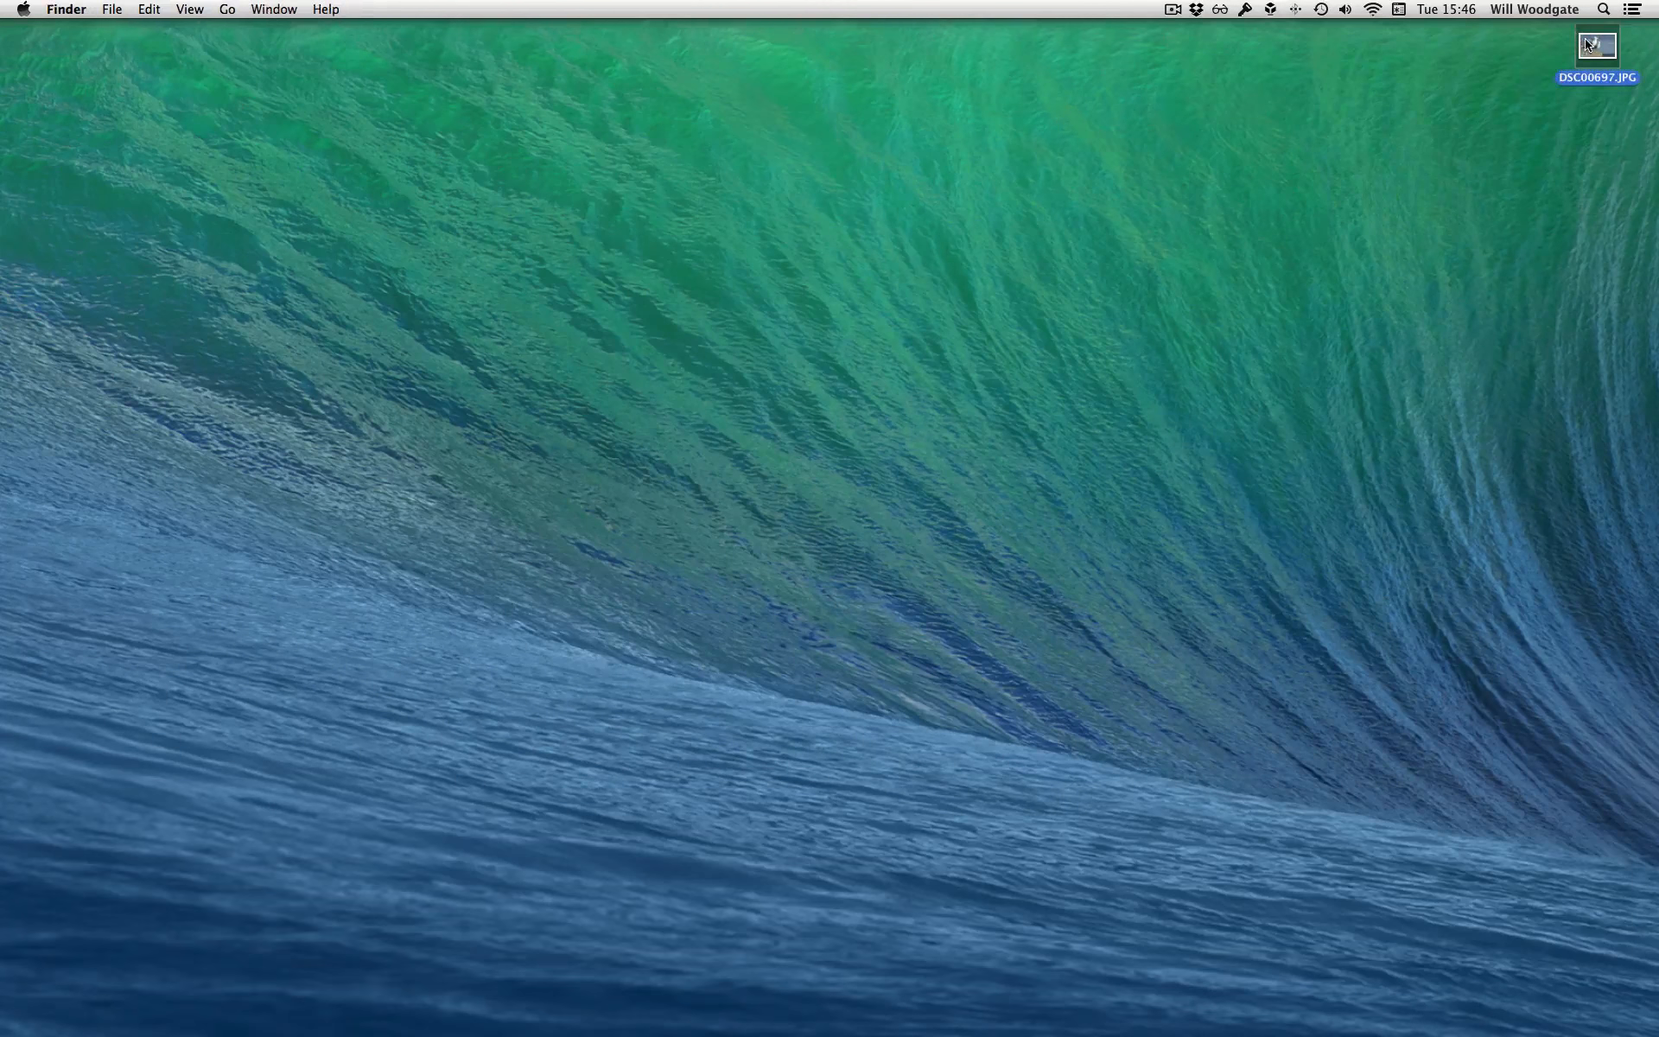
pyautogui.press('super+i')
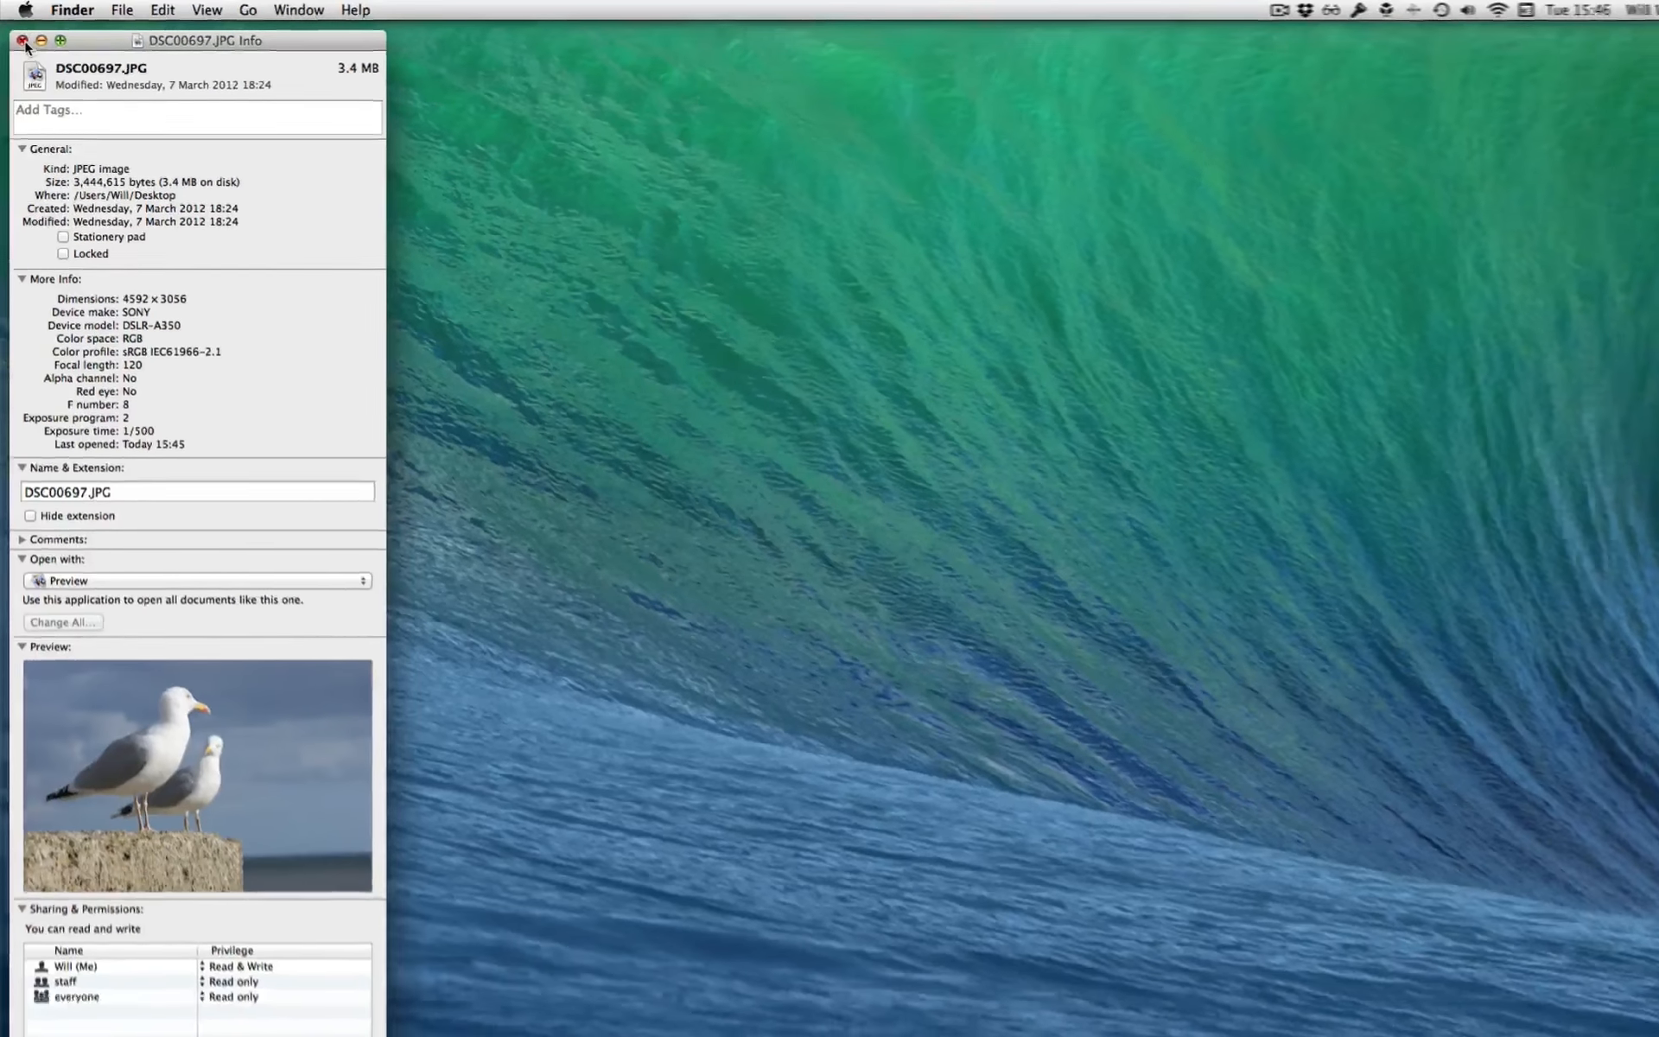
pyautogui.click(25, 45)
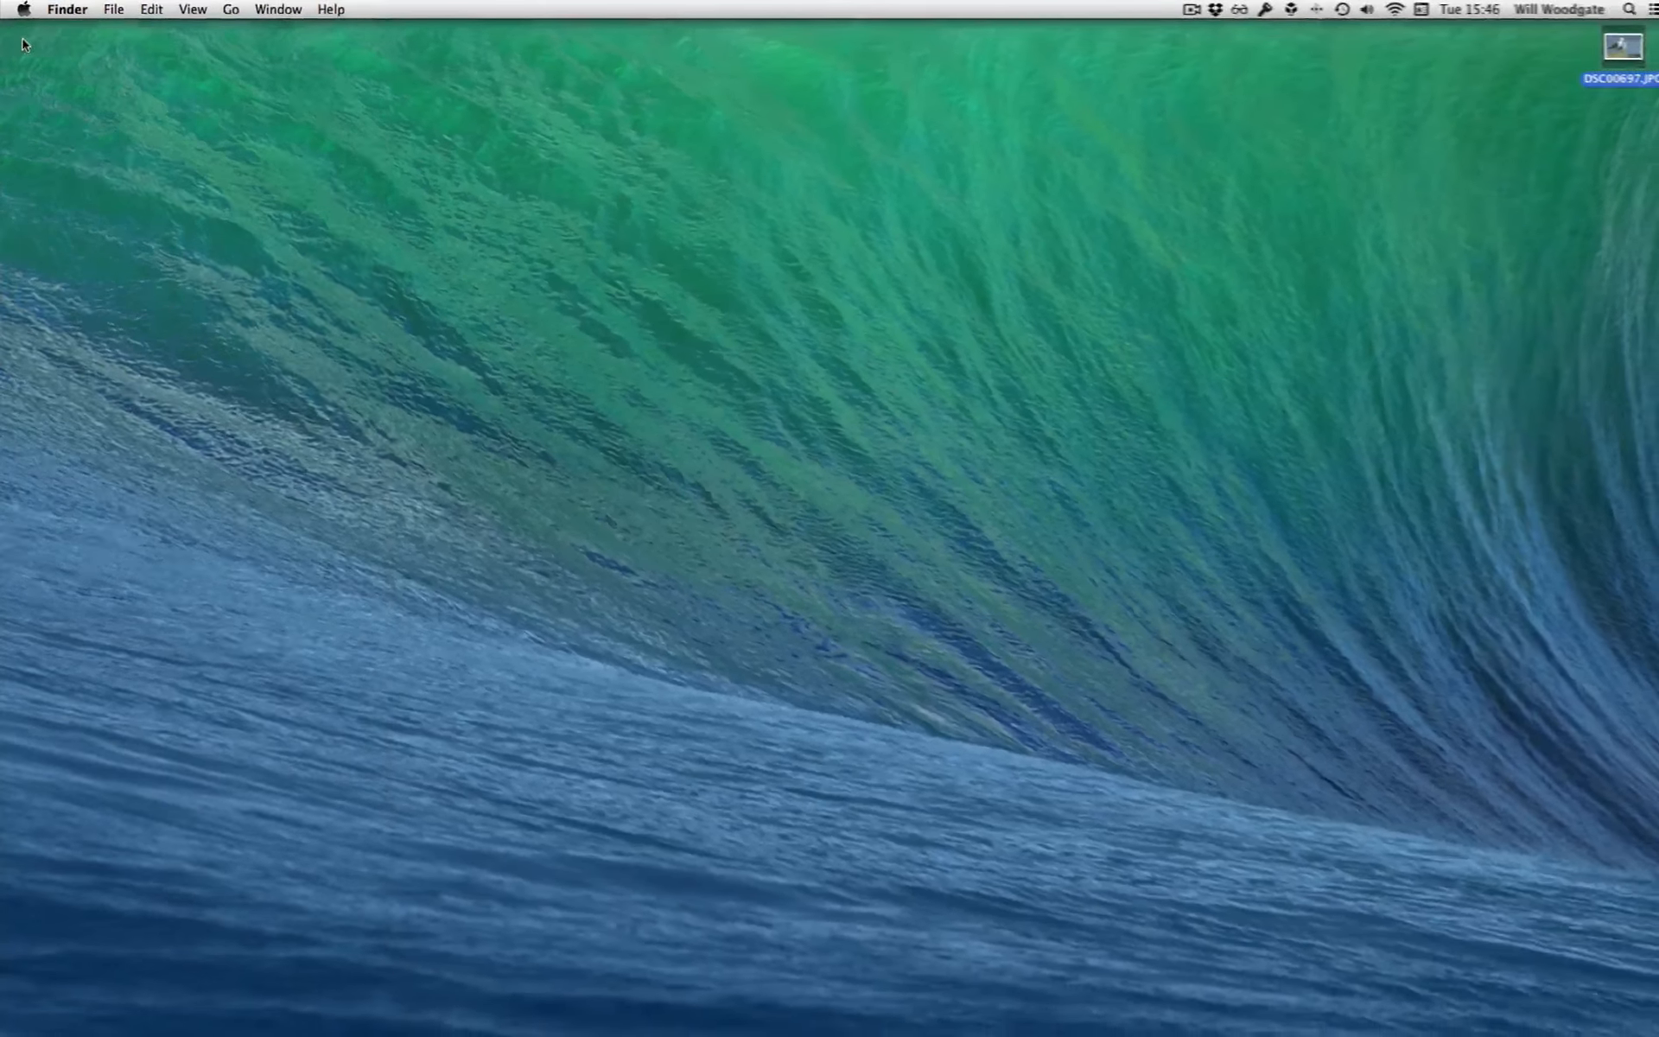
pyautogui.click(1068, 409)
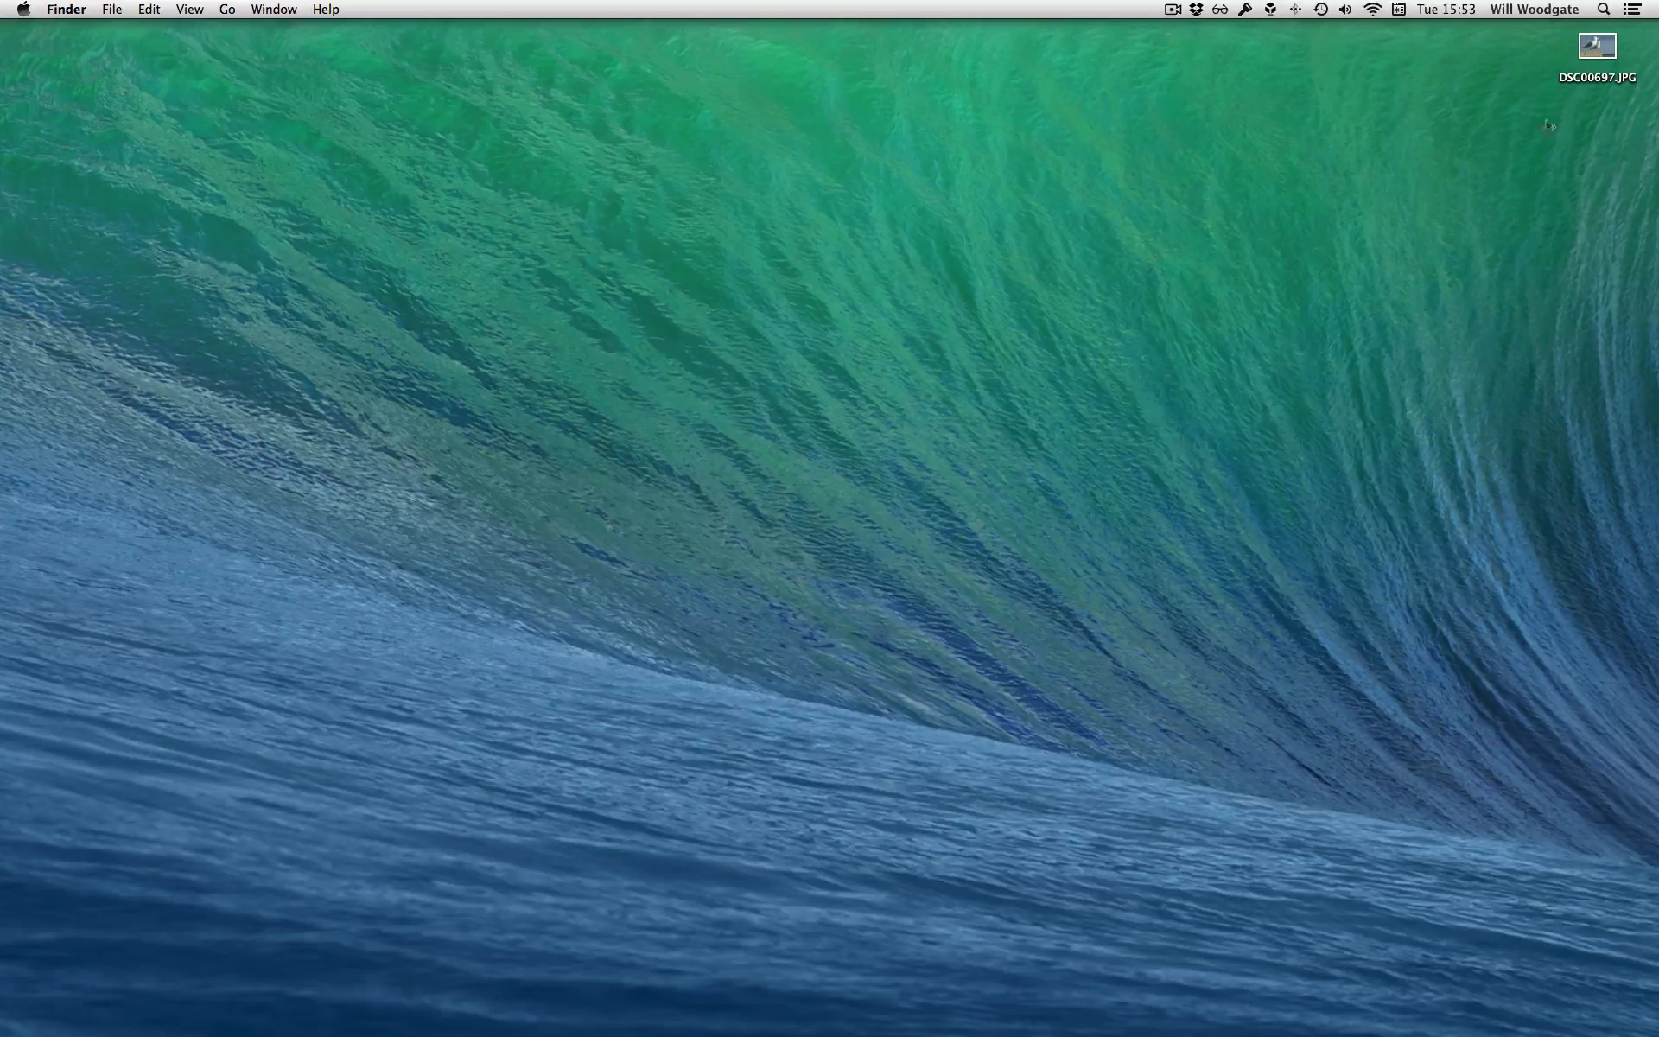
# Open the desktop photo DSC00697.JPG in Pixelmator
pyautogui.rightClick(1586, 53)
pyautogui.moveTo(1563, 67)
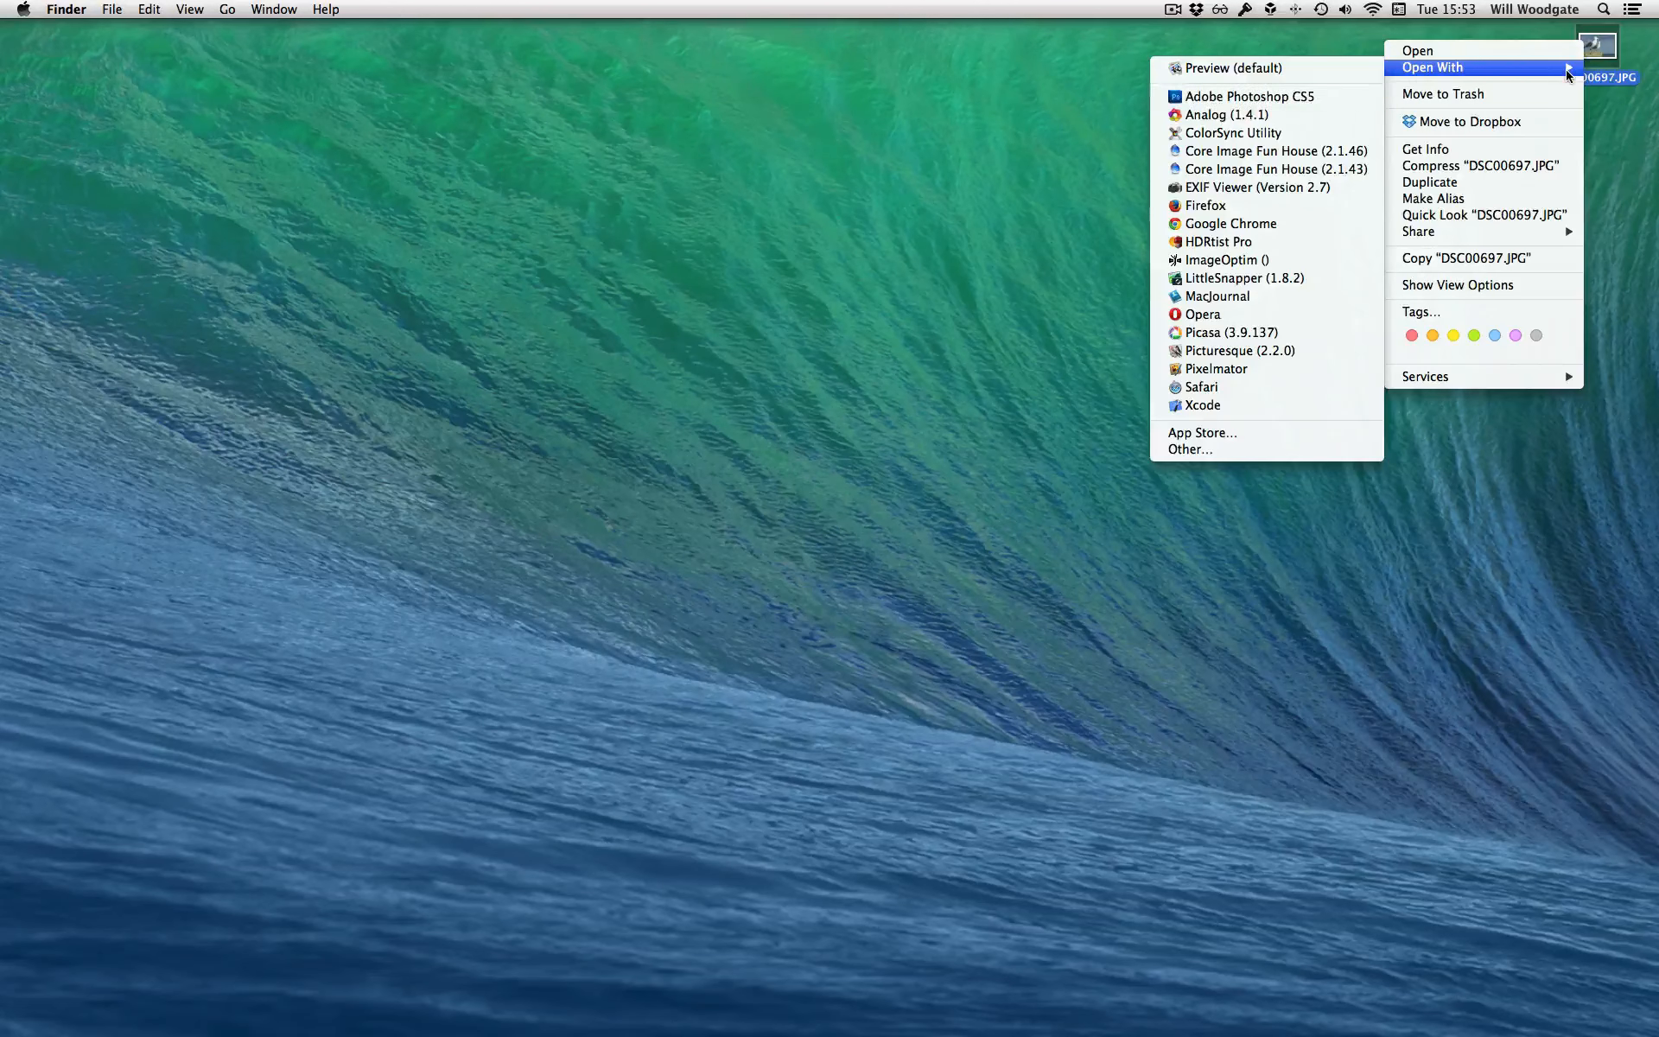
pyautogui.click(1269, 370)
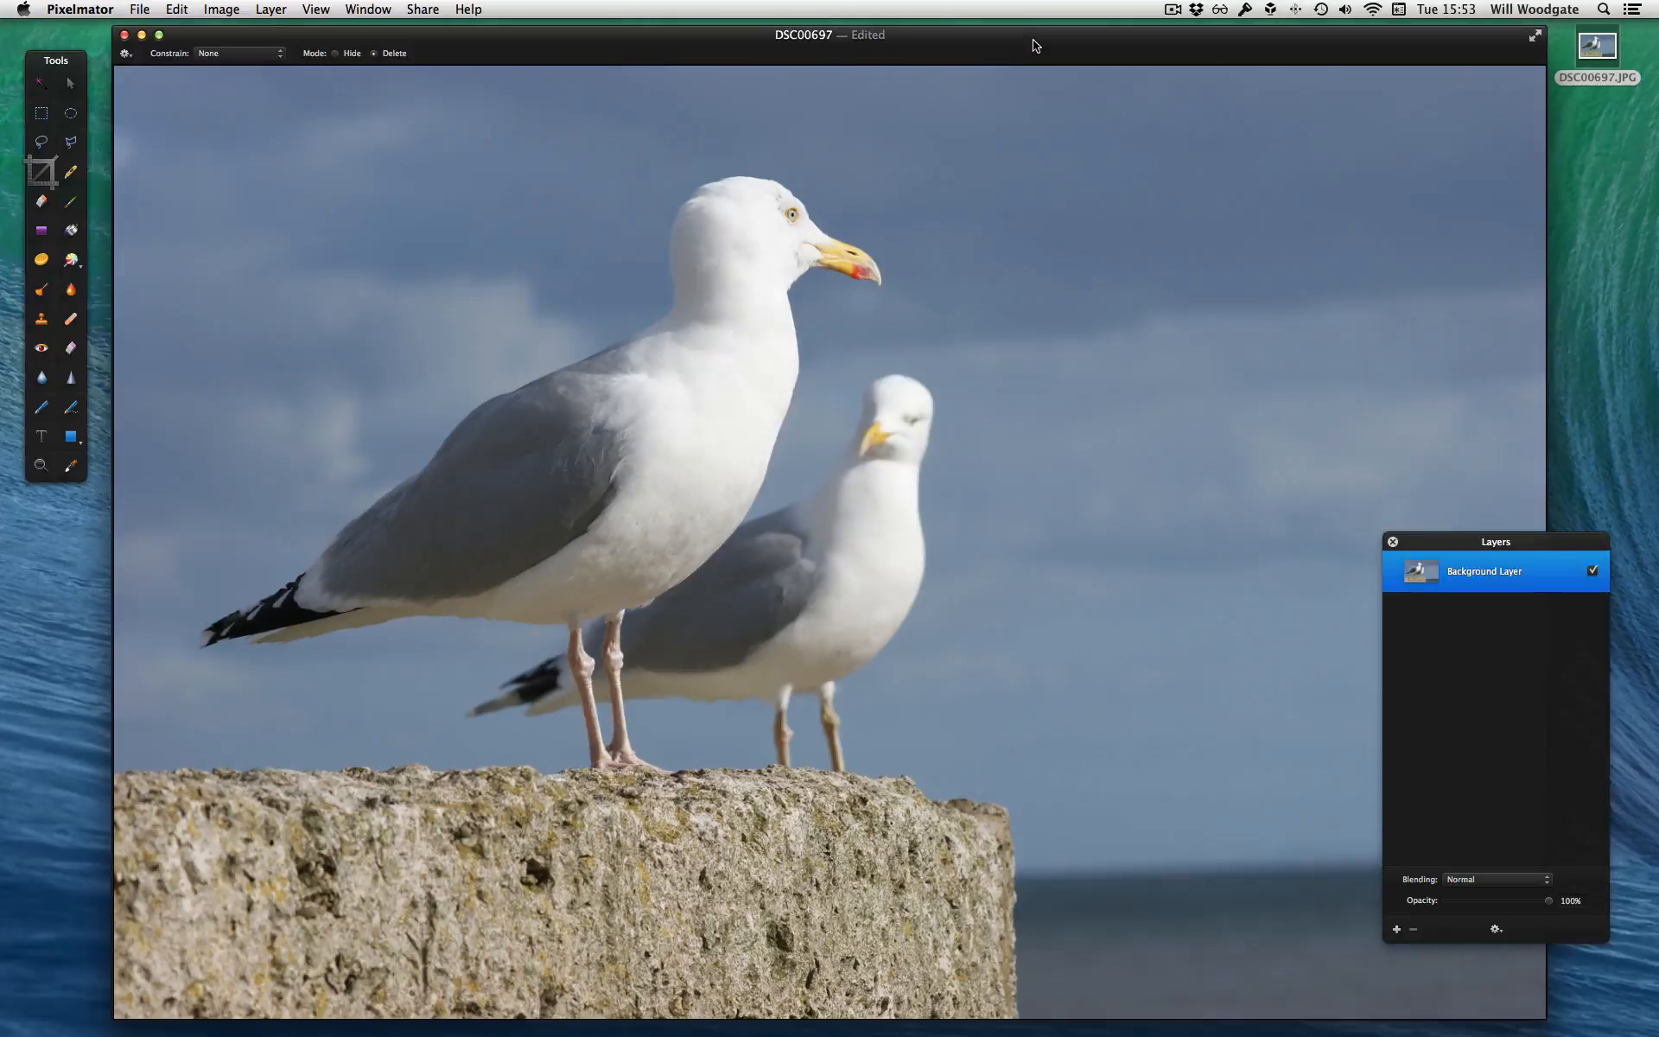
pyautogui.moveTo(1035, 43); pyautogui.dragTo(1028, 40)
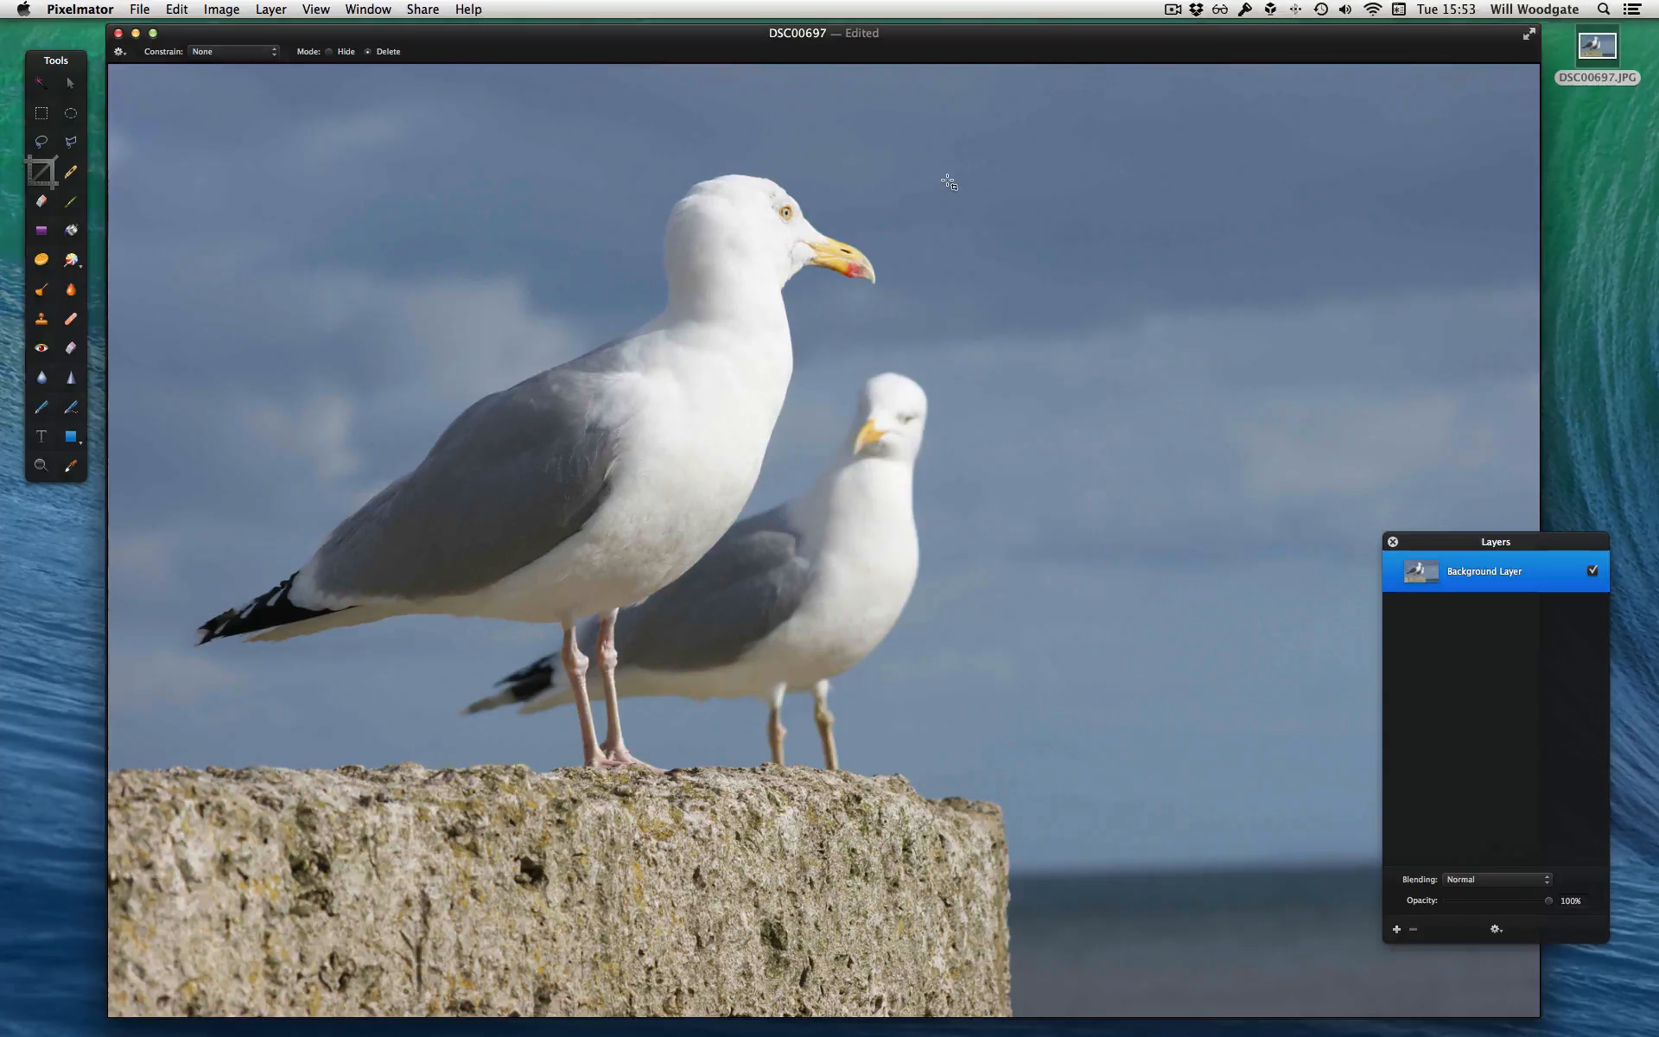
# Resize the image proportionally to a width of 1020 pixels
pyautogui.press('alt+super+i')
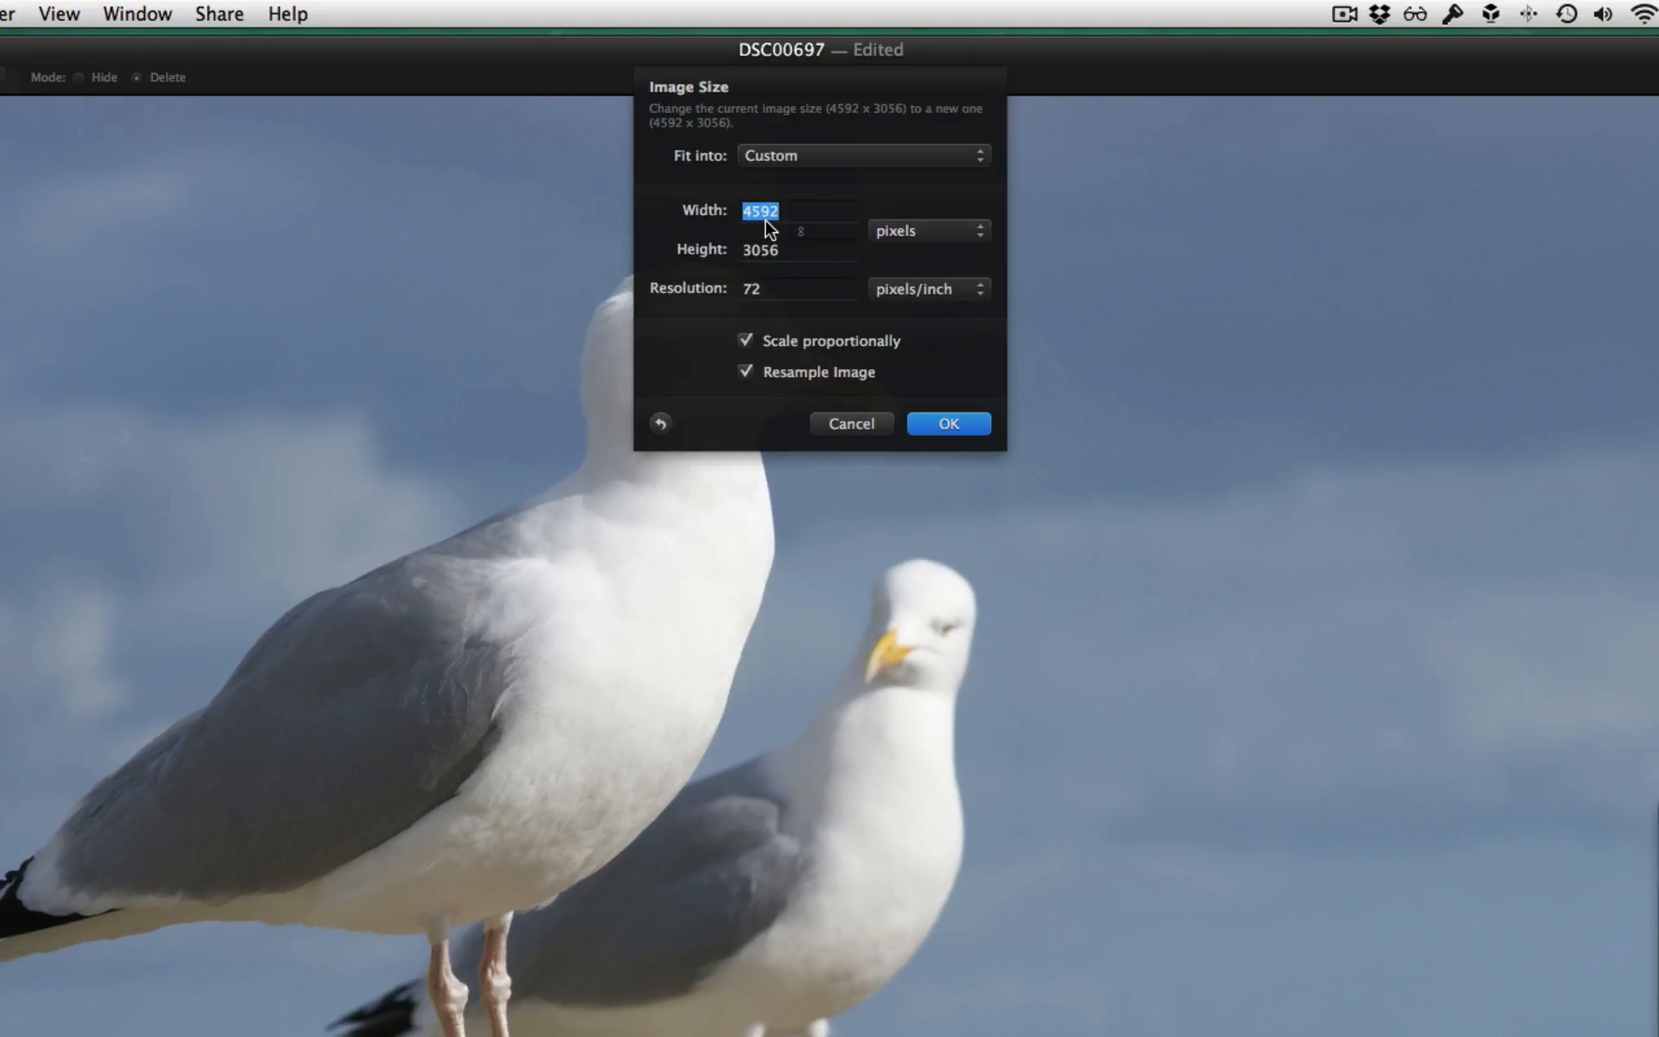
pyautogui.write('1020')
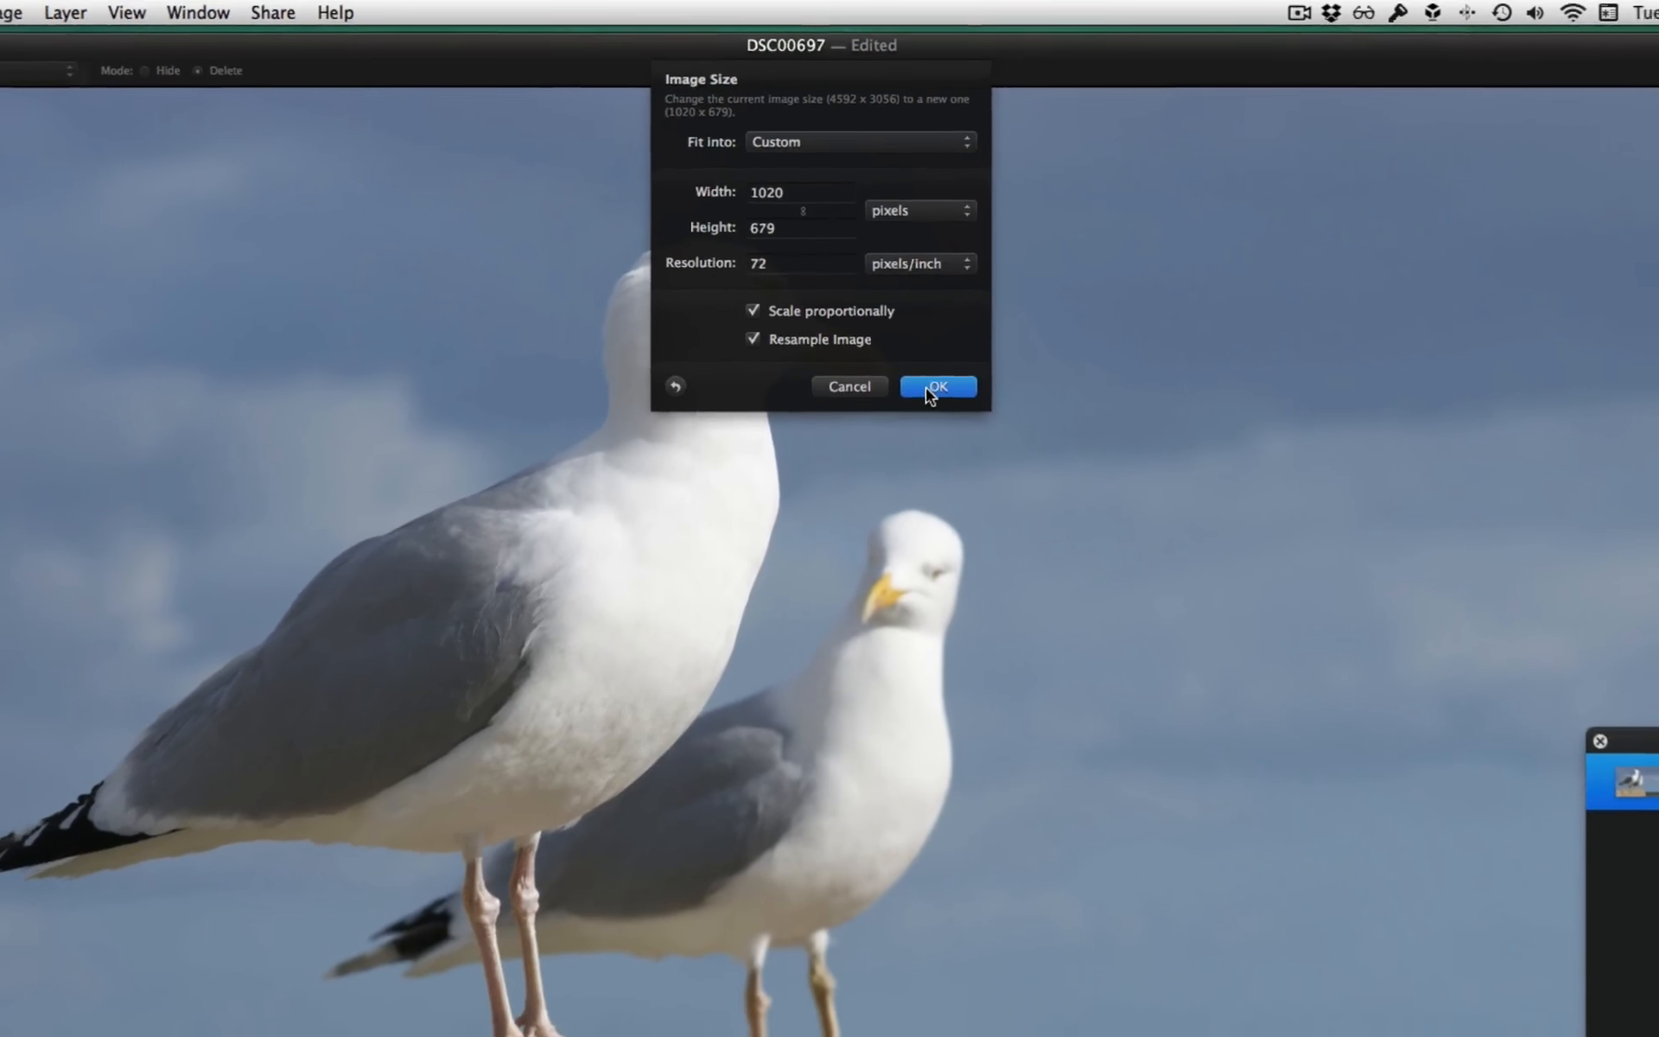
pyautogui.click(925, 387)
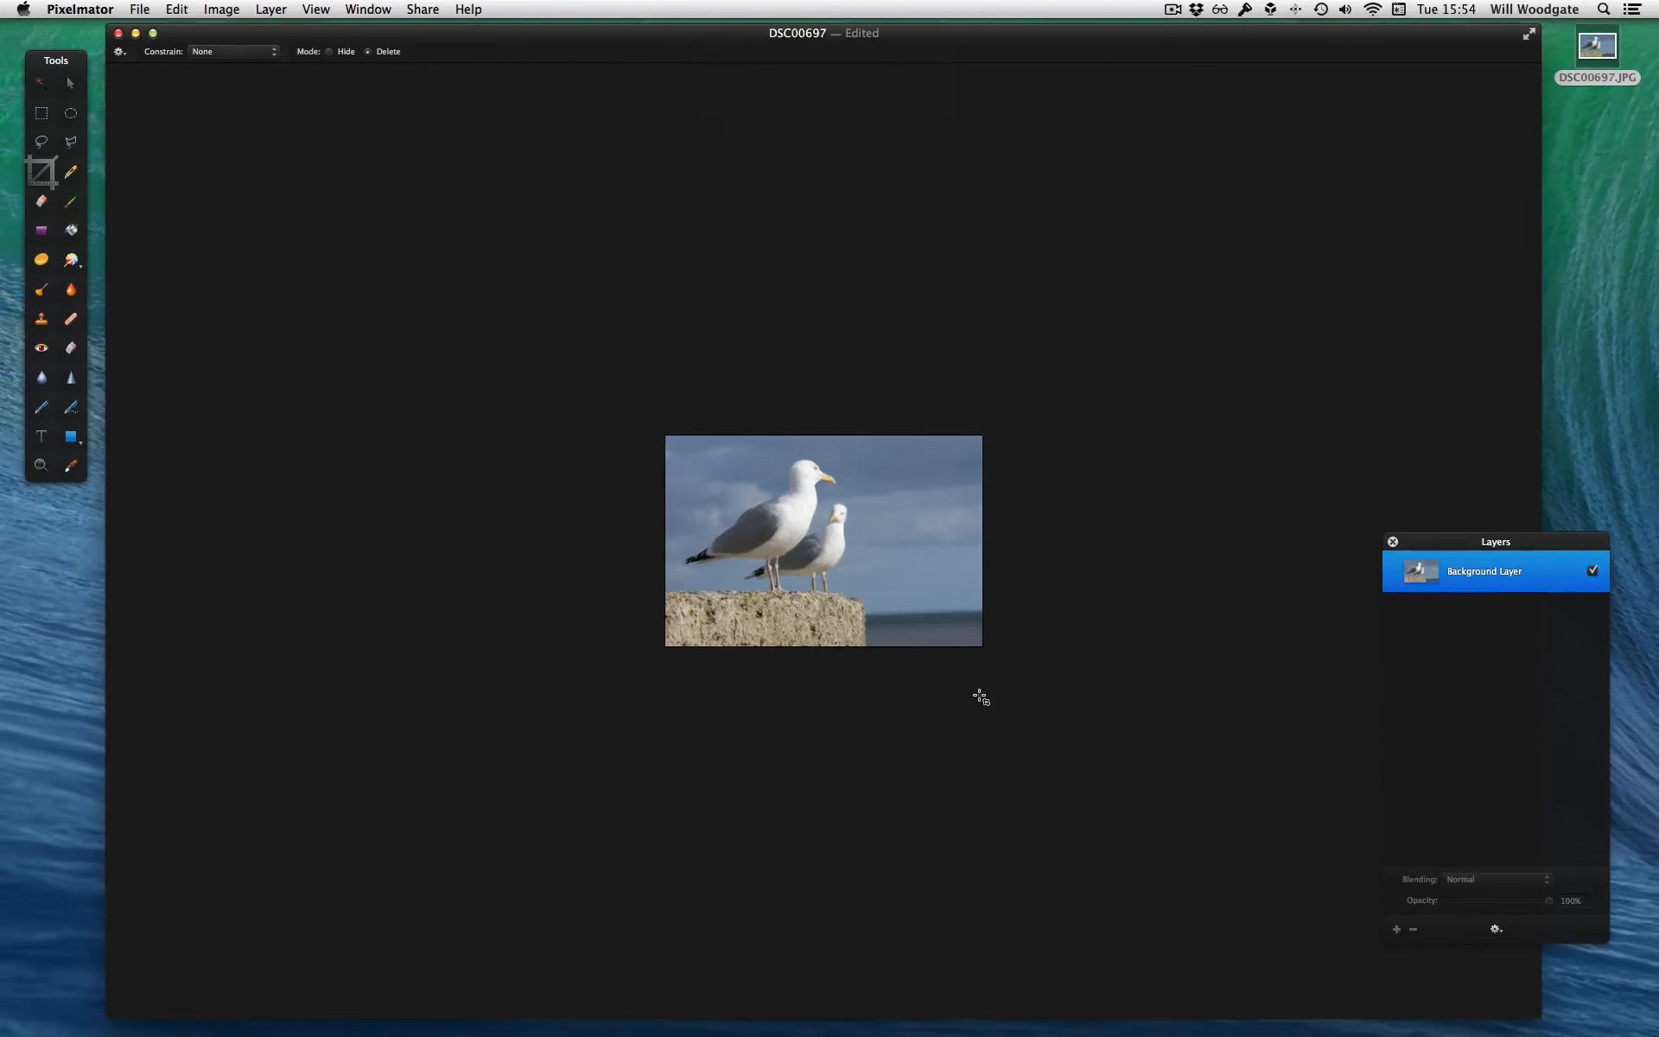
pyautogui.press('alt+super+0')
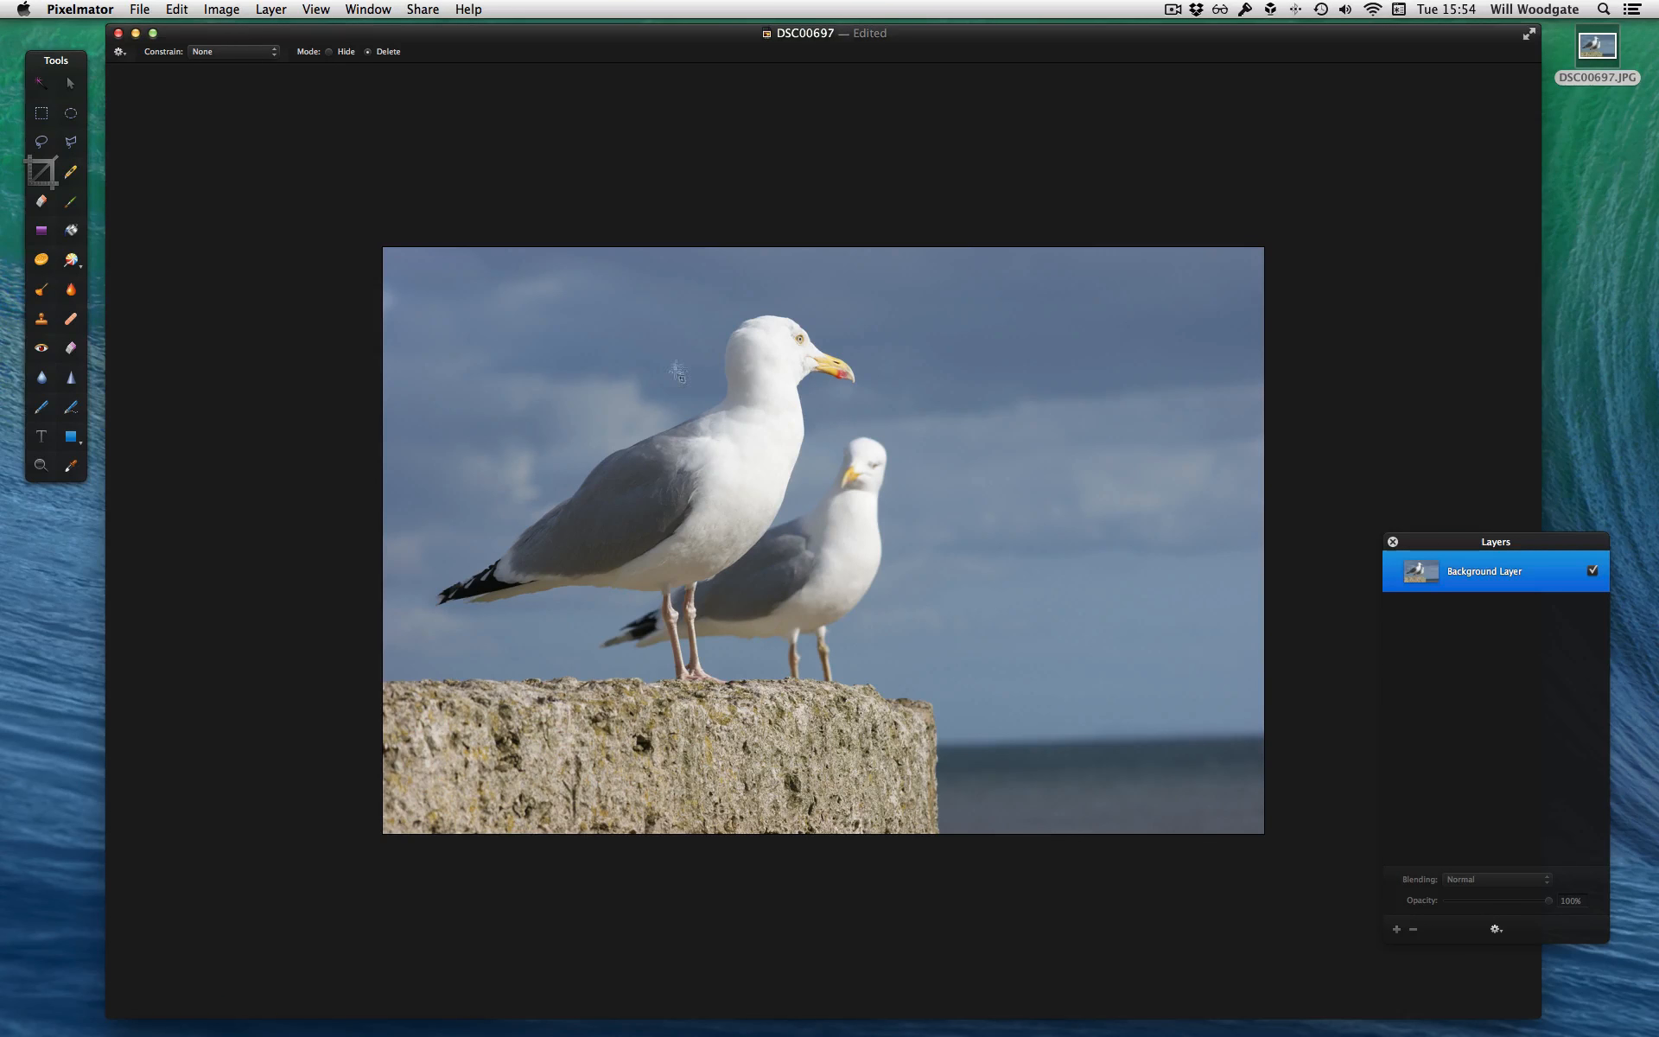
# Check the resized image's resolution in the image size settings
pyautogui.press('alt+super+i')
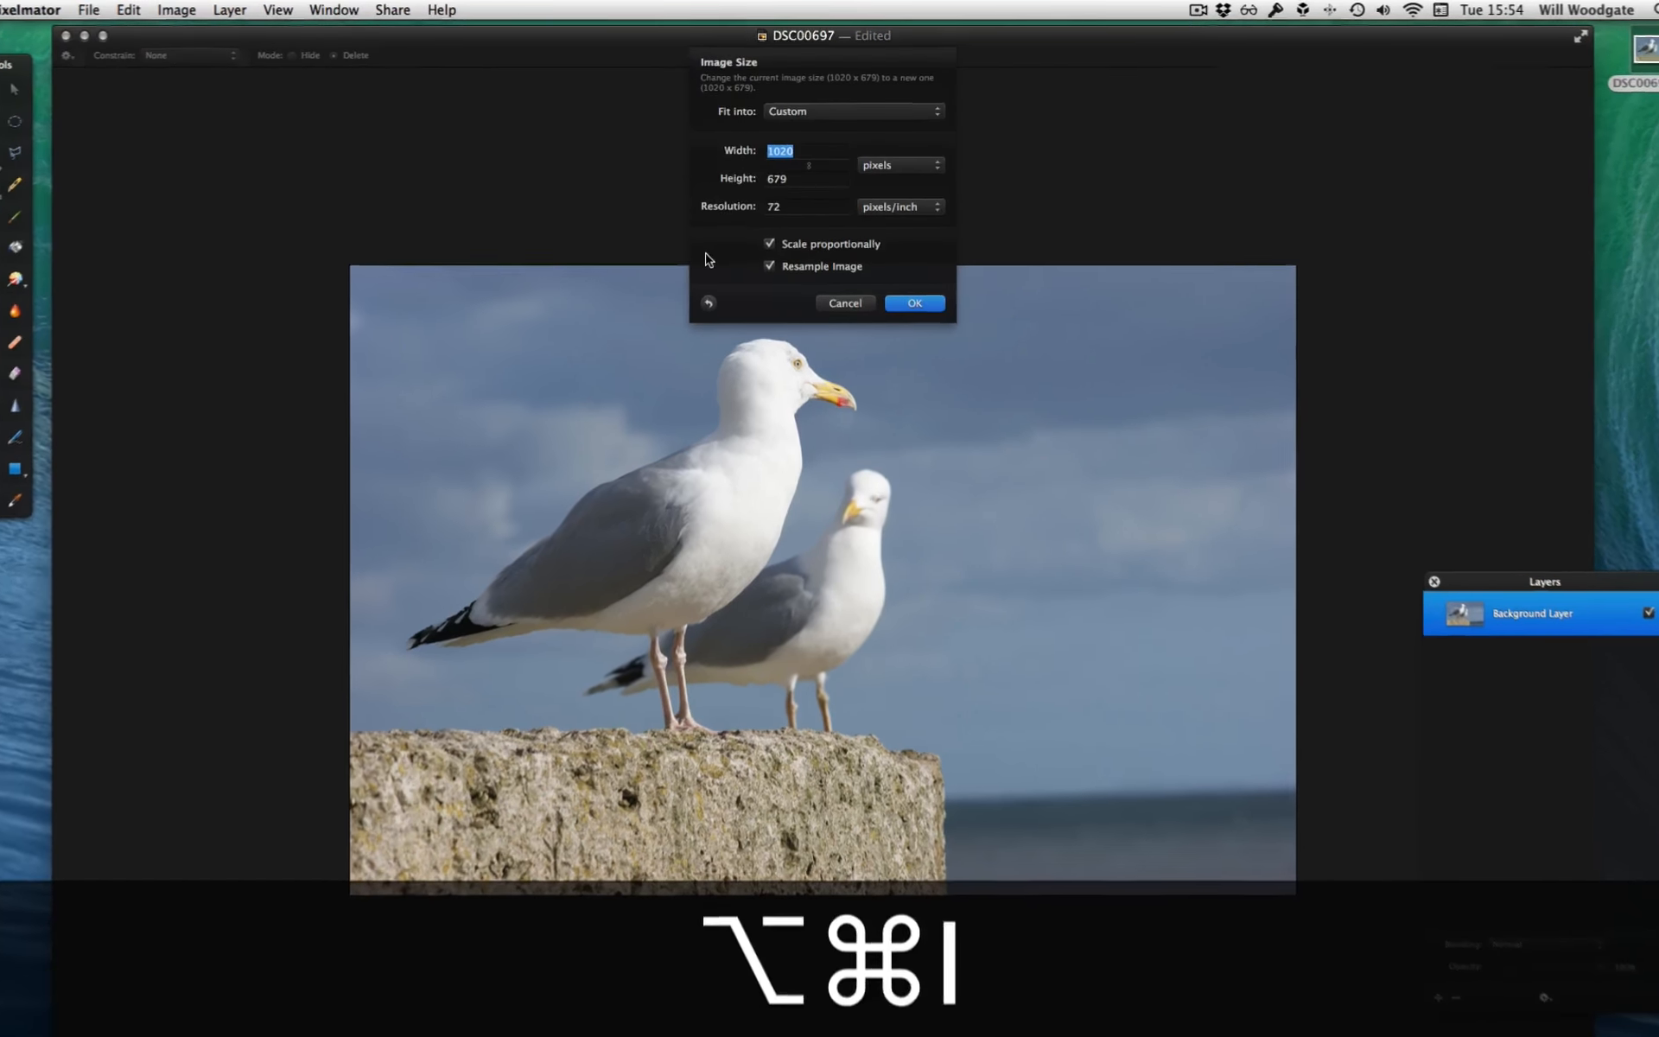
pyautogui.click(760, 250)
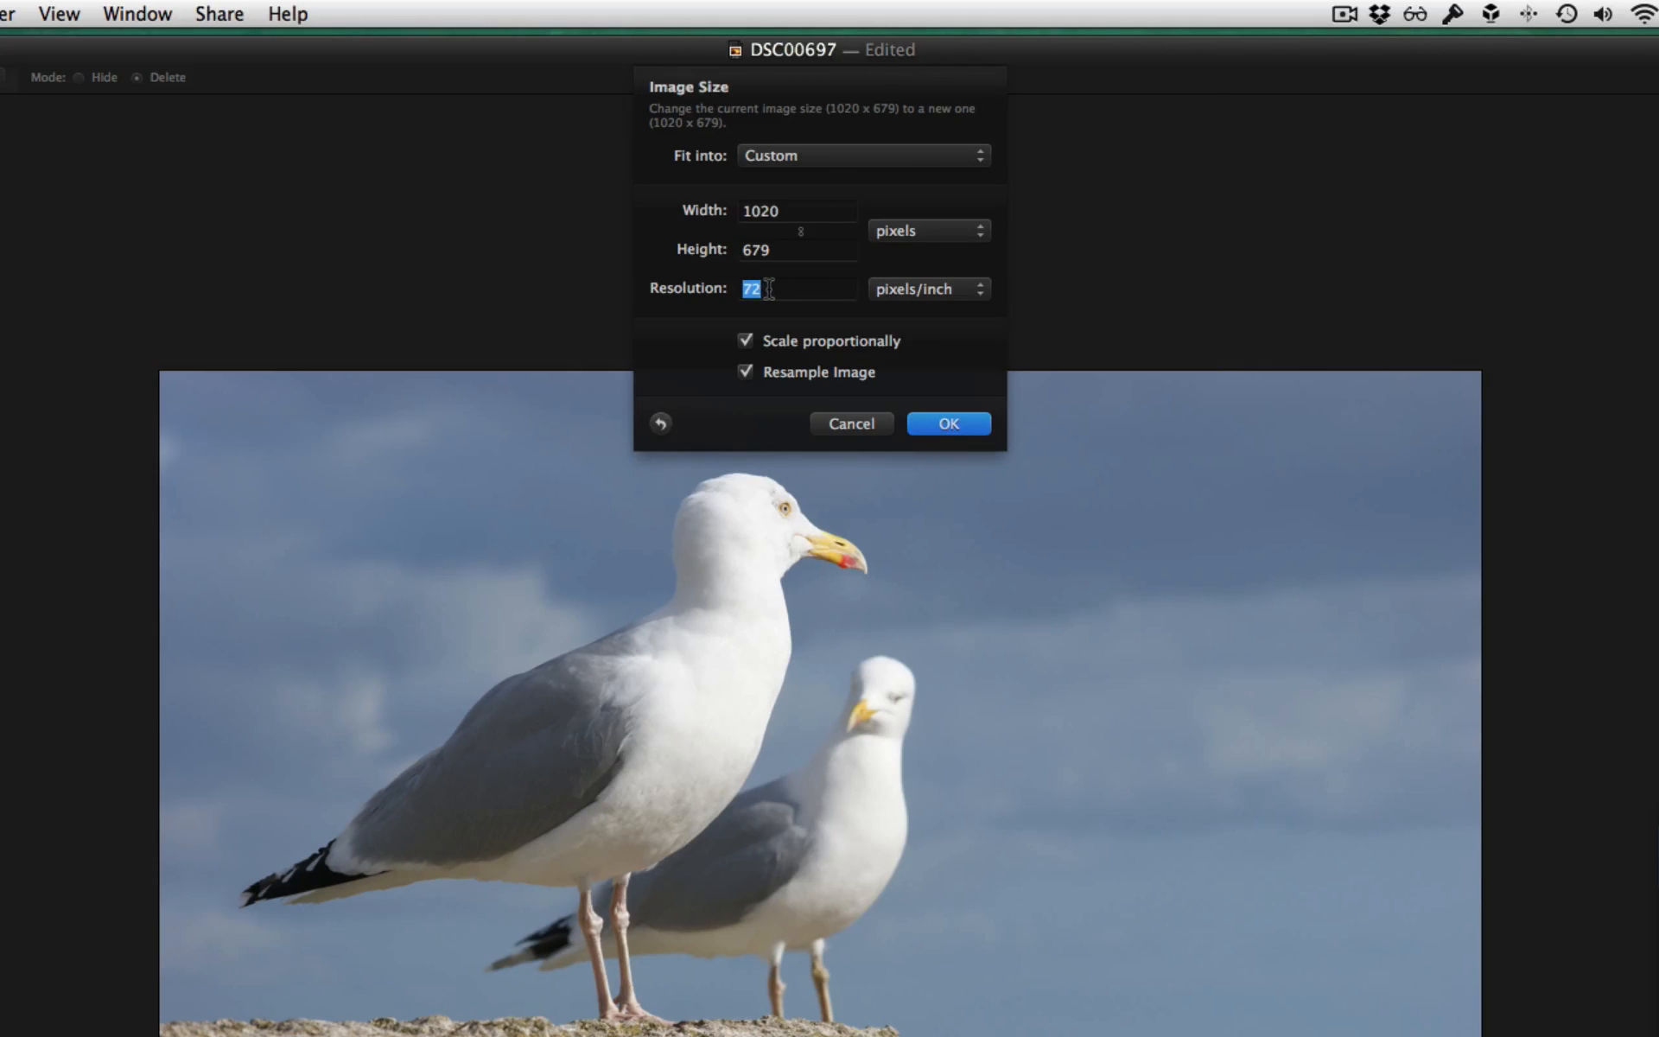
pyautogui.click(773, 288)
pyautogui.click(962, 422)
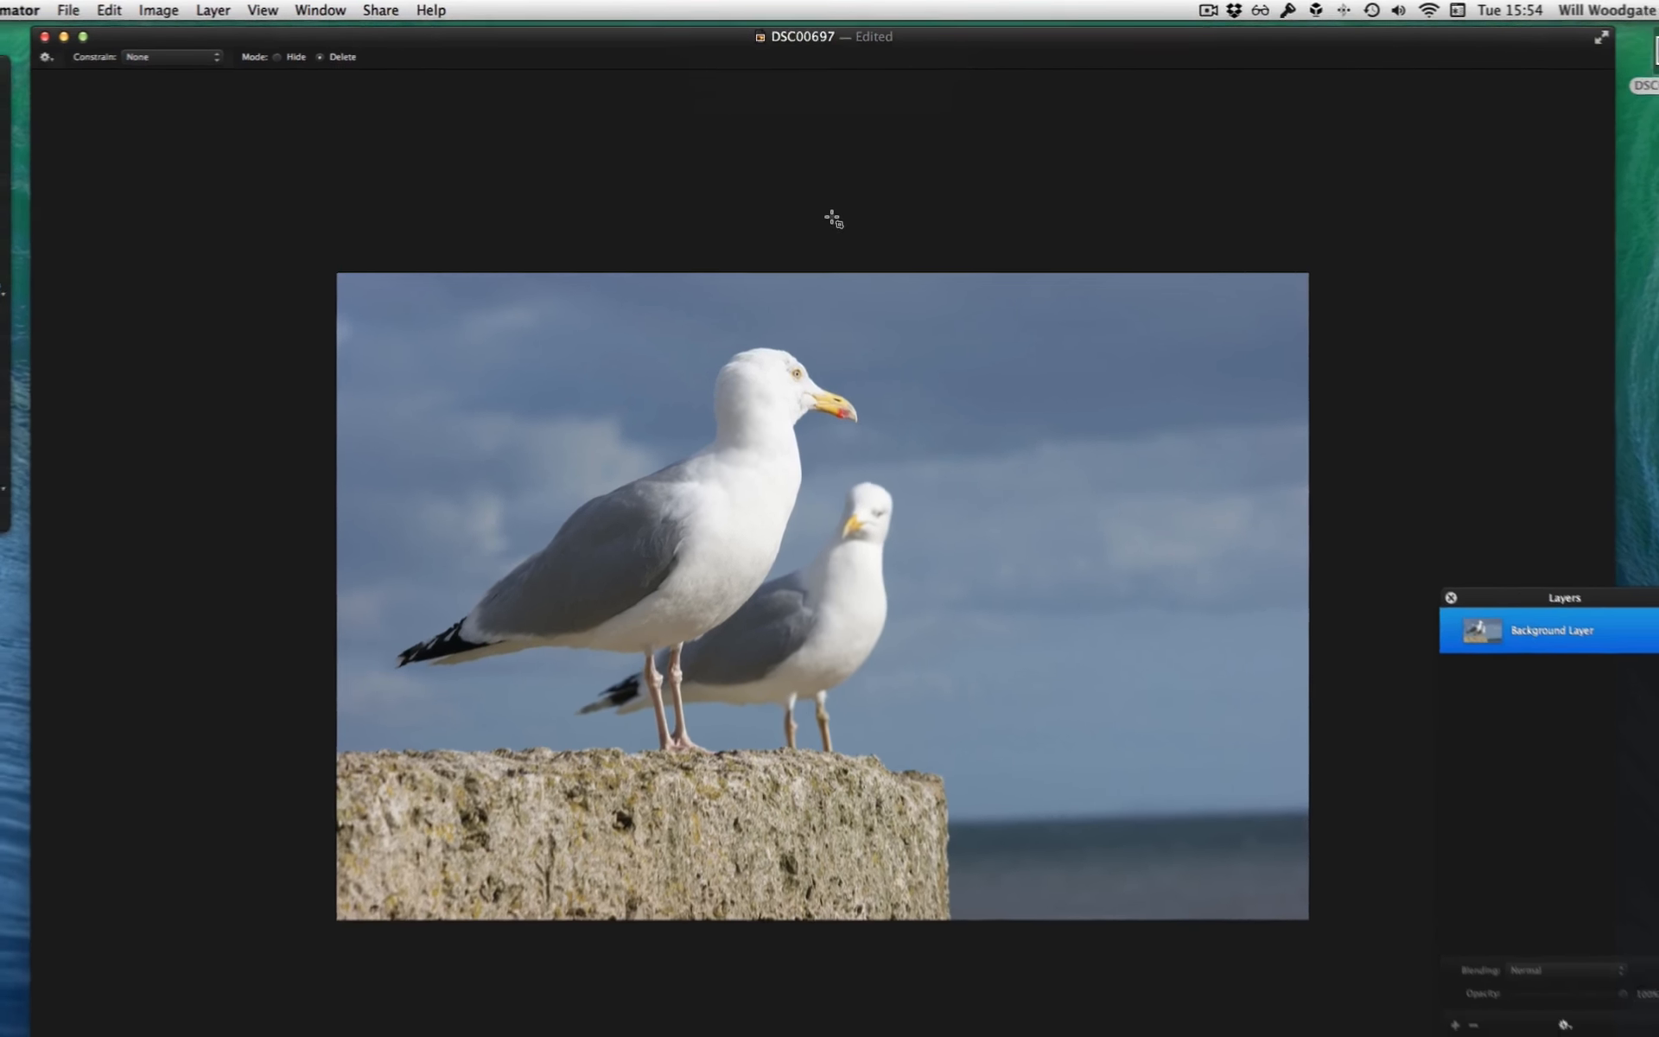
# Start a web export of the image with JPEG as the format
pyautogui.press('shift+super+e')
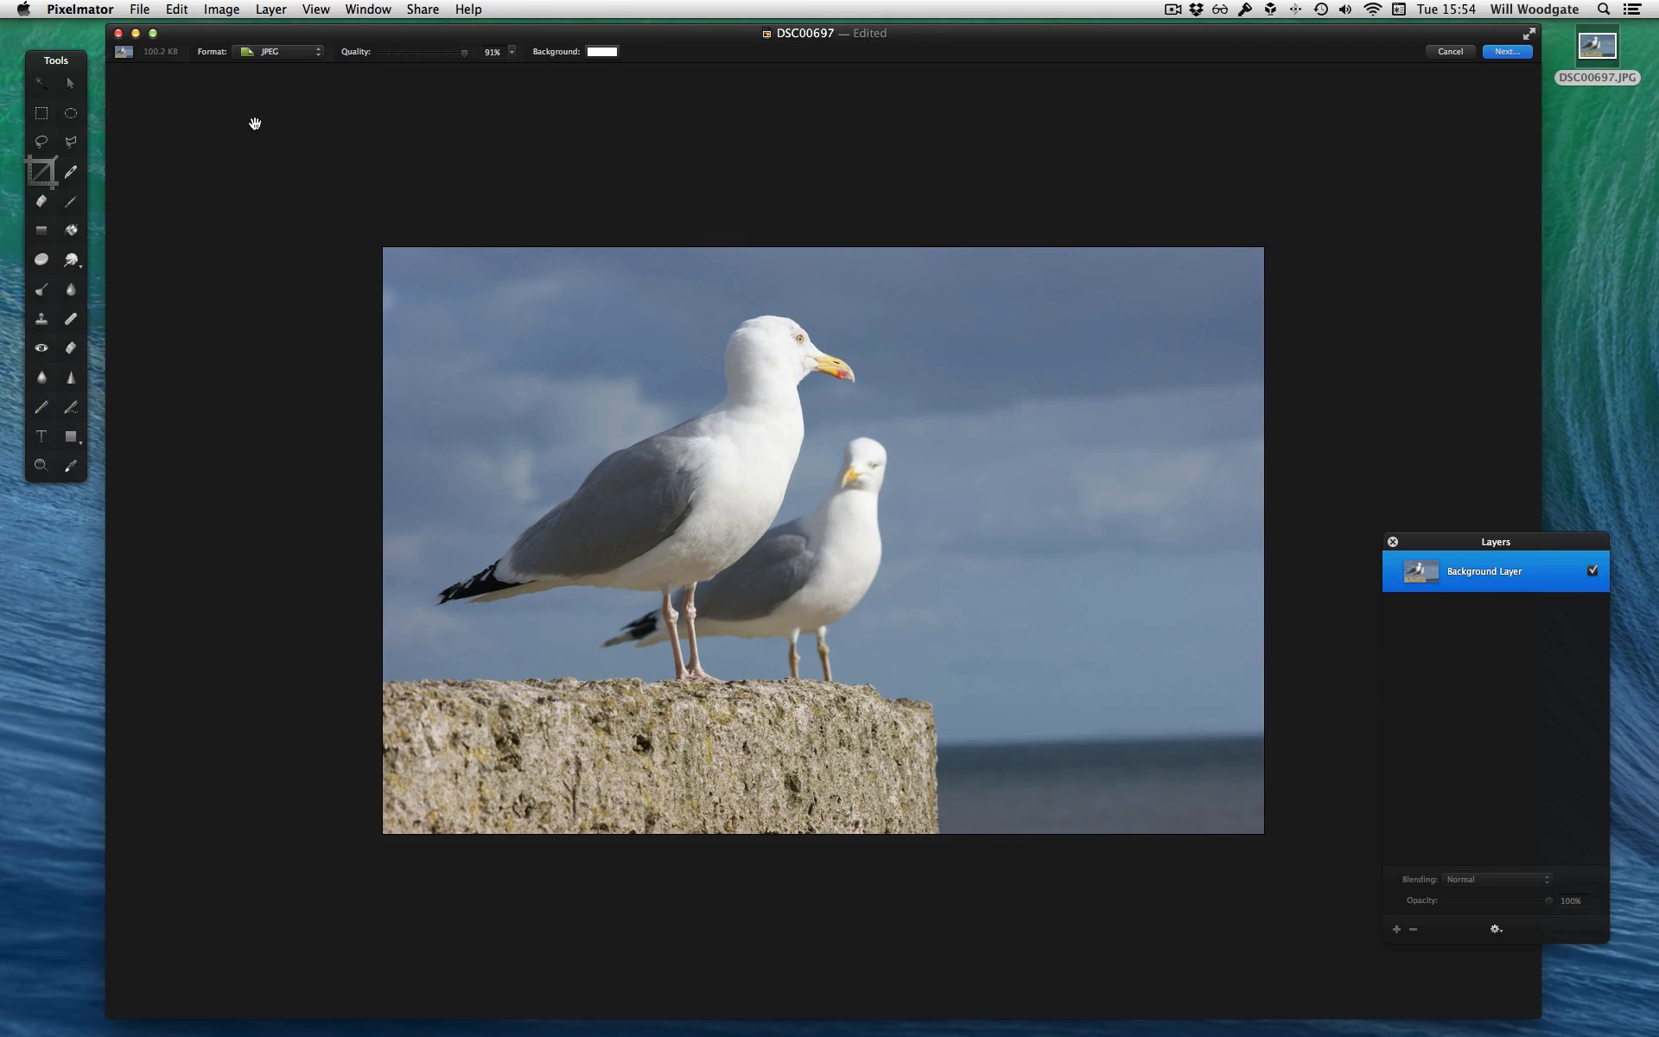
pyautogui.click(298, 55)
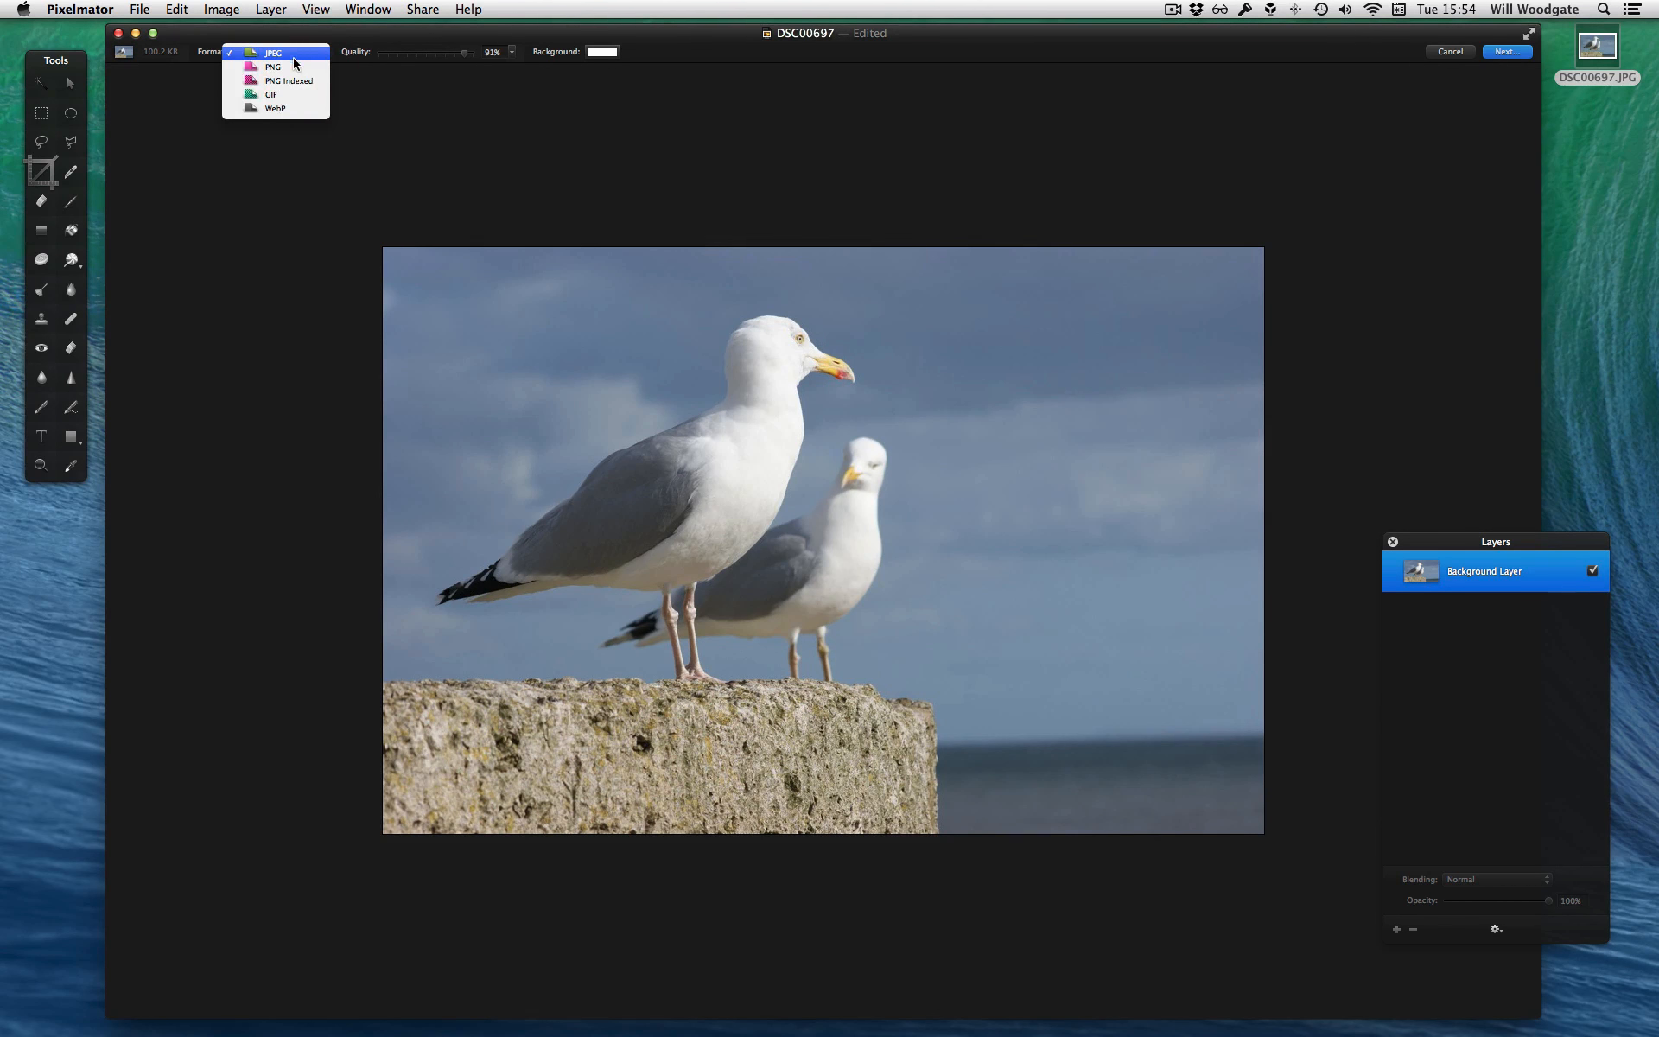
pyautogui.click(290, 55)
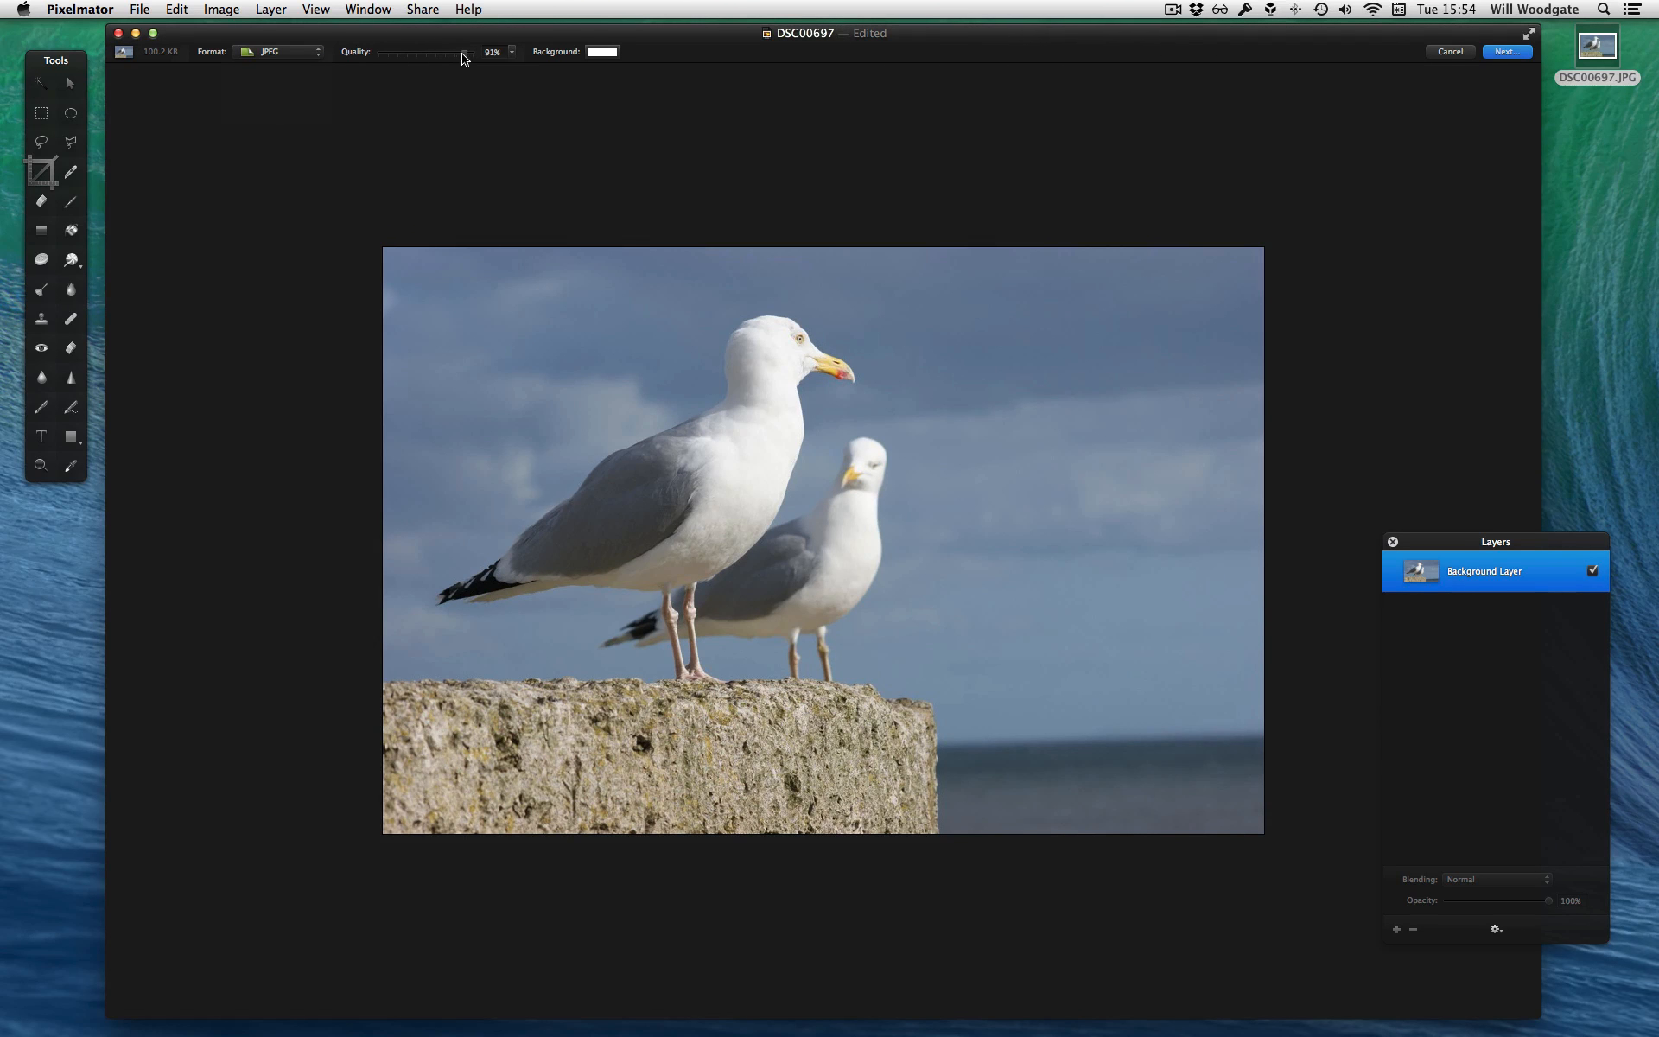
# Test the JPEG export quality at 1% and set it to 90%, keeping JPEG as the format
pyautogui.moveTo(464, 57); pyautogui.dragTo(381, 59)
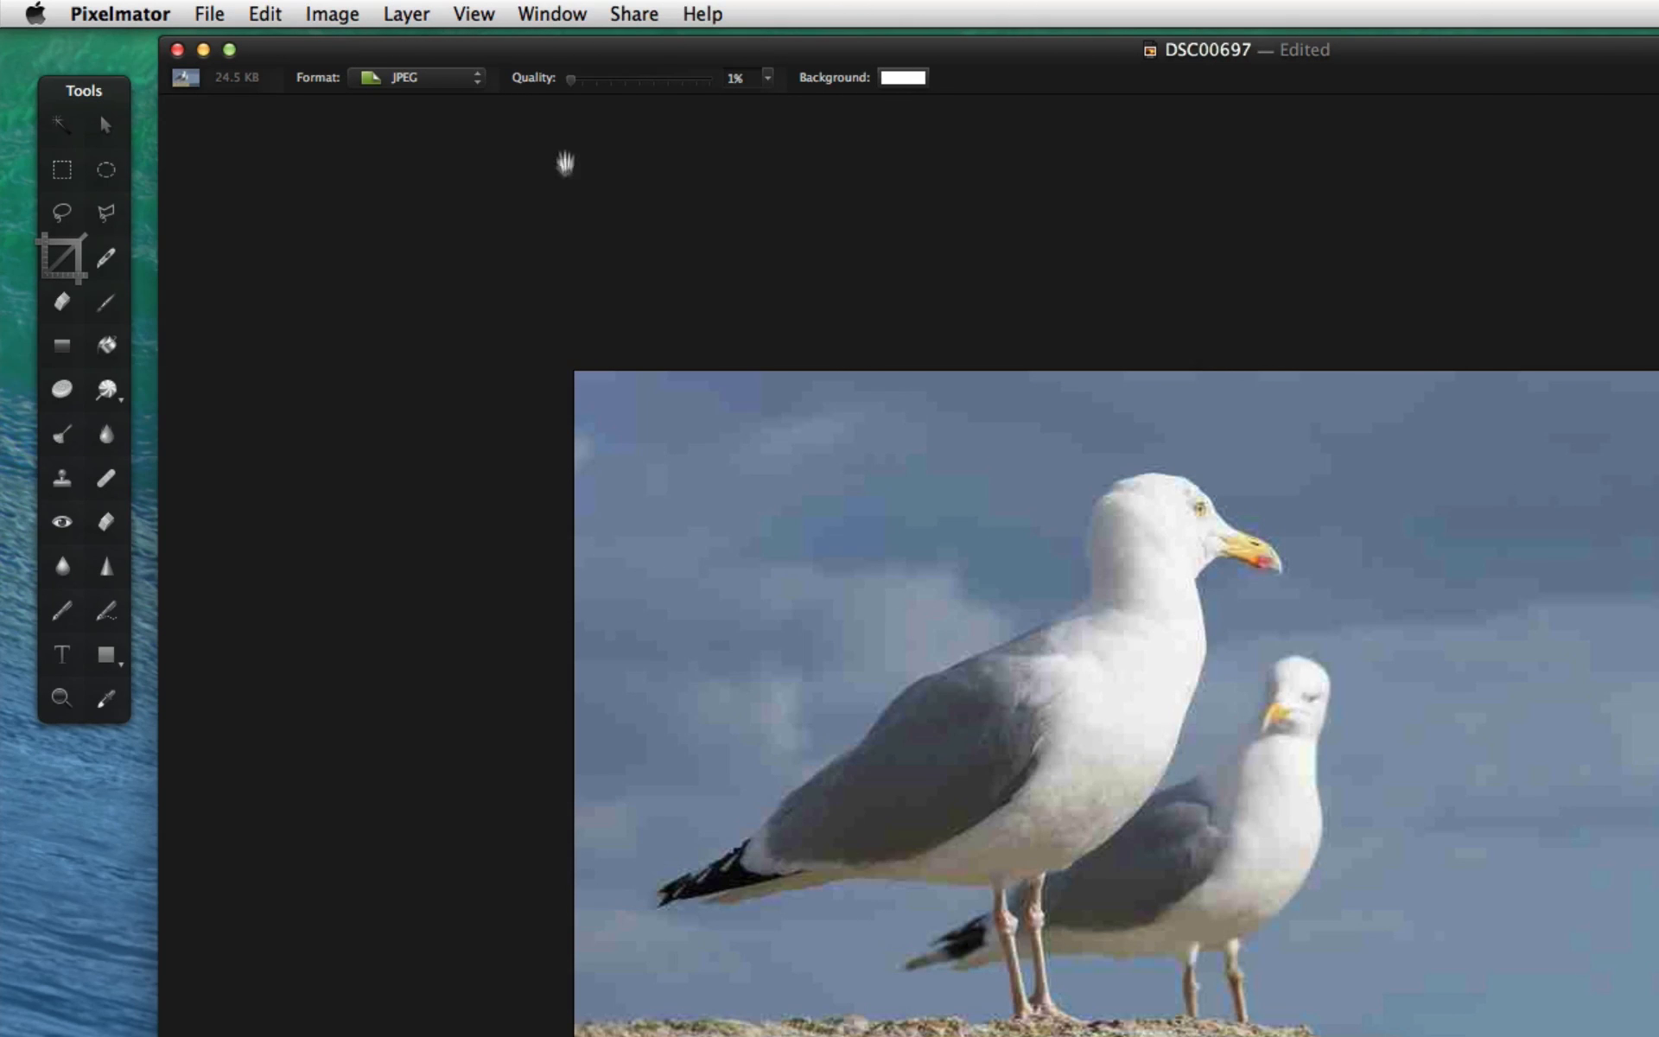
pyautogui.moveTo(569, 78)
pyautogui.mouseDown()
pyautogui.moveTo(636, 84)
pyautogui.moveTo(549, 72)
pyautogui.mouseUp()
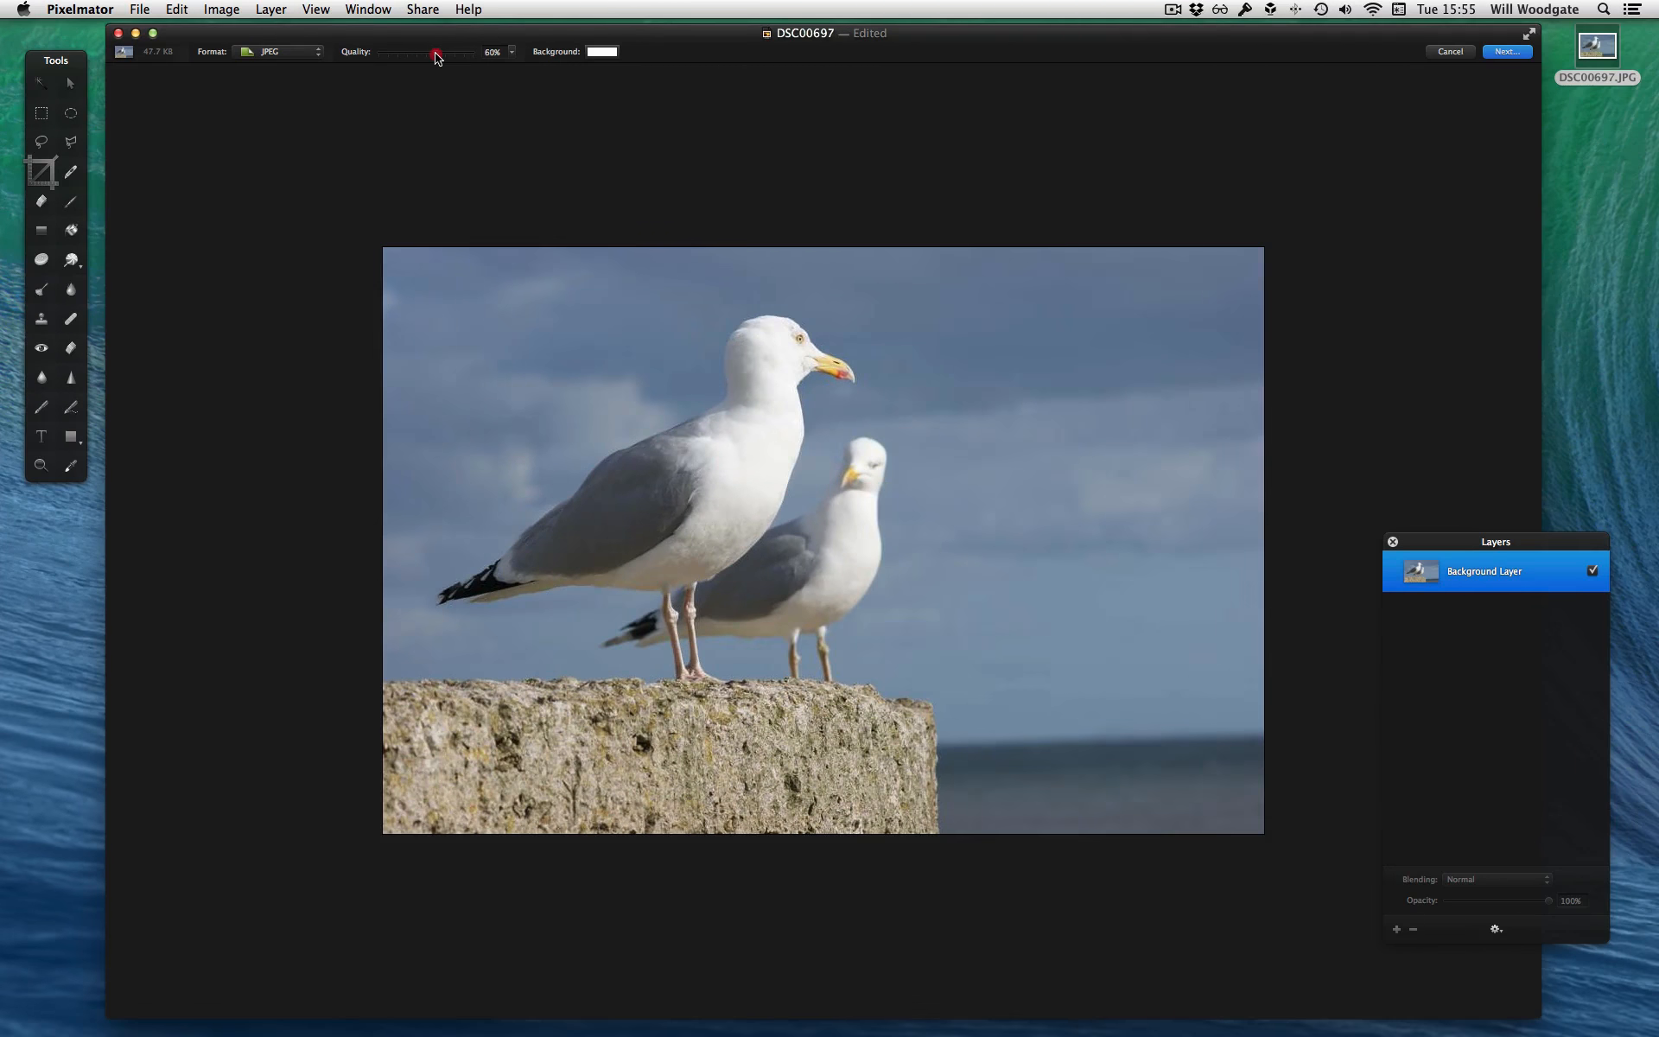
pyautogui.moveTo(437, 57); pyautogui.dragTo(464, 53)
pyautogui.moveTo(466, 58); pyautogui.dragTo(466, 58)
pyautogui.click(292, 57)
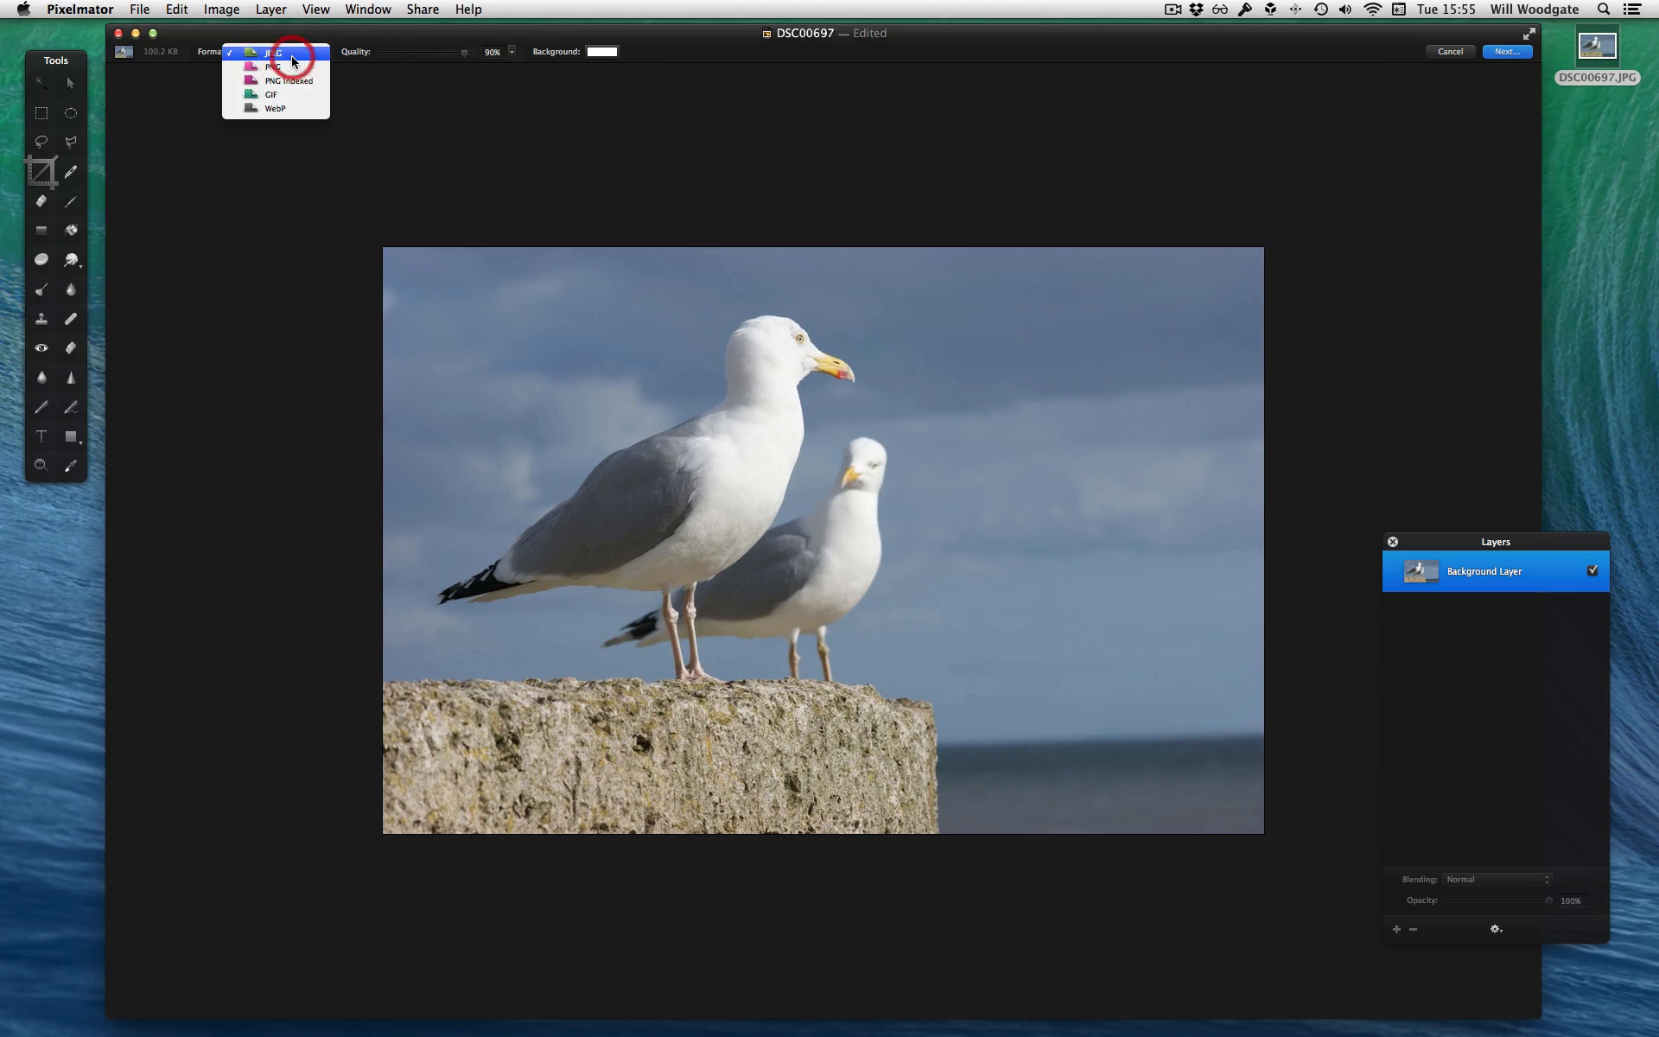
pyautogui.click(331, 71)
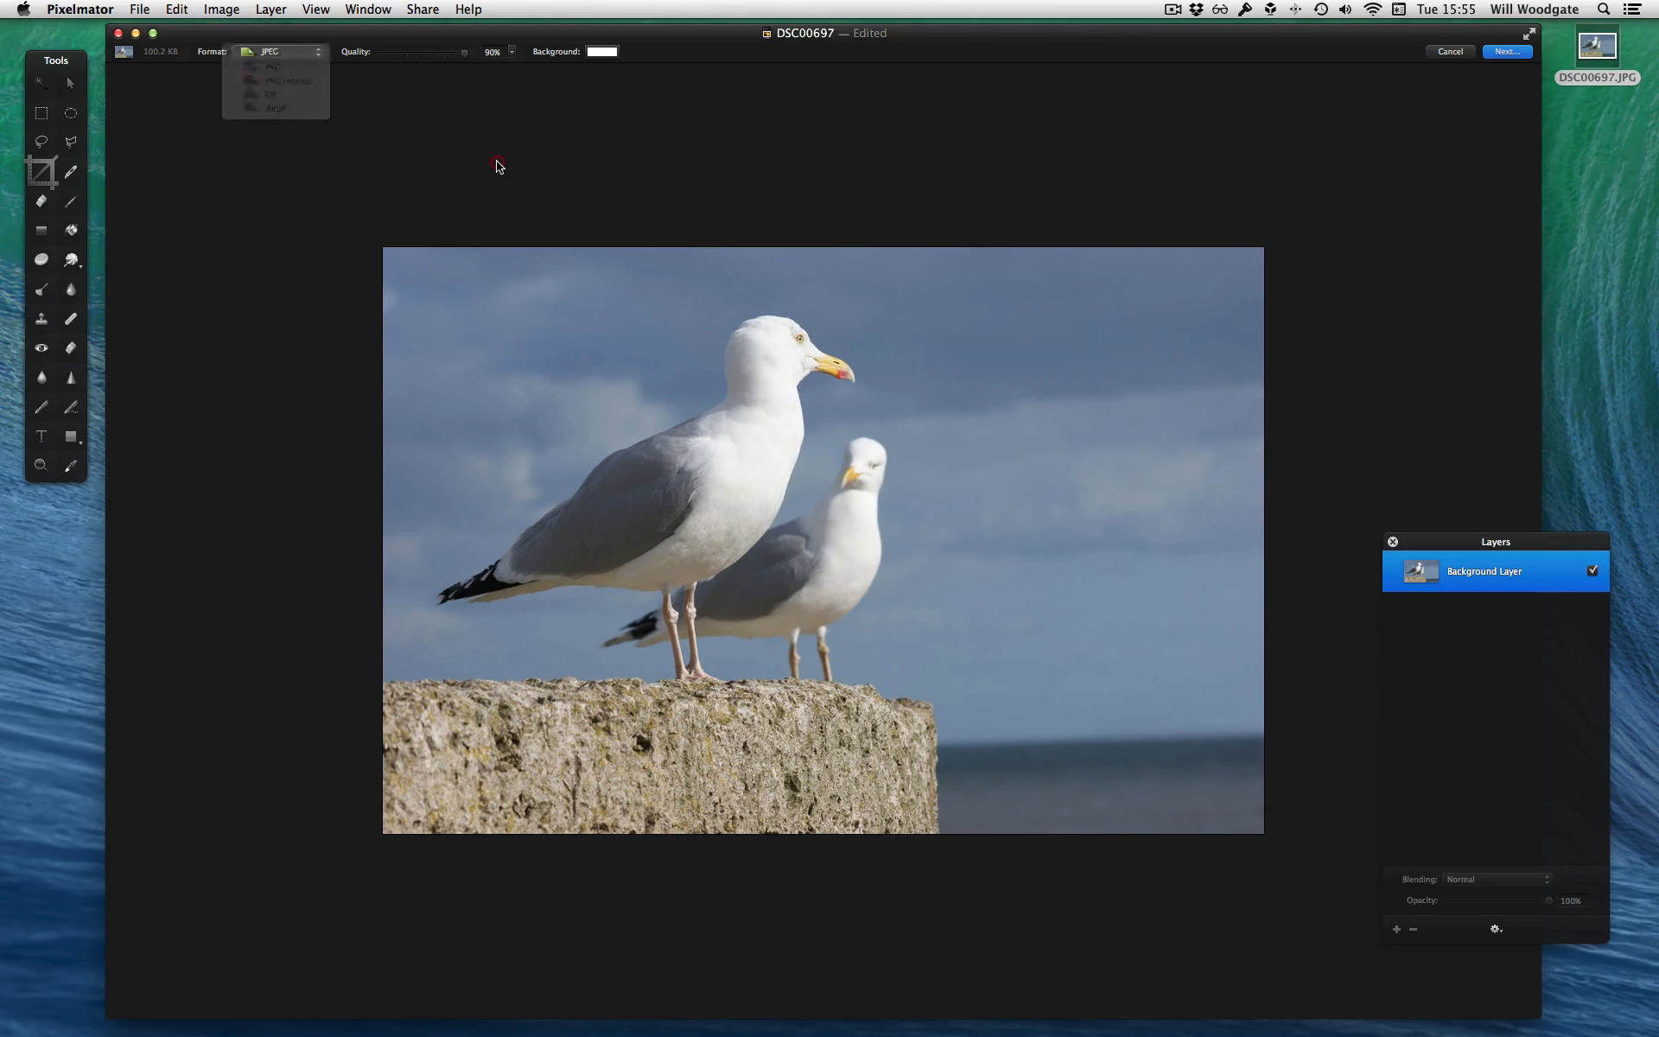
# Export the image to the Desktop as gulls.jpg with its file extension shown
pyautogui.click(1503, 53)
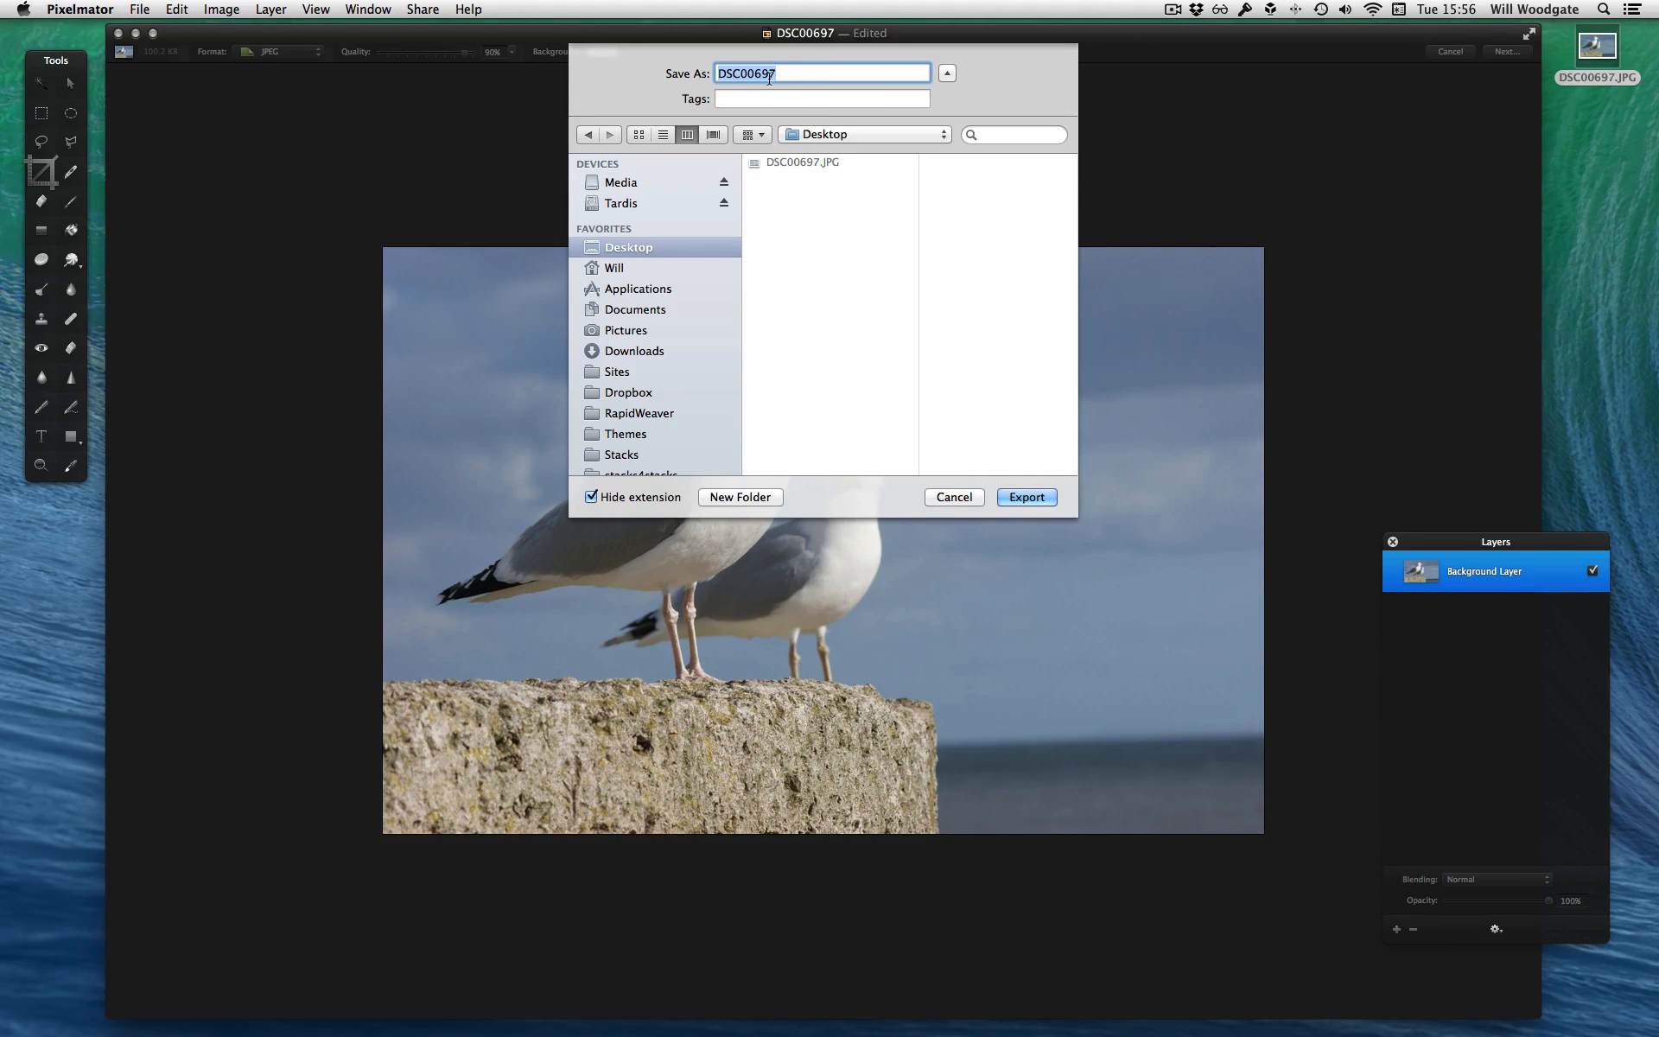
pyautogui.write('gulls')
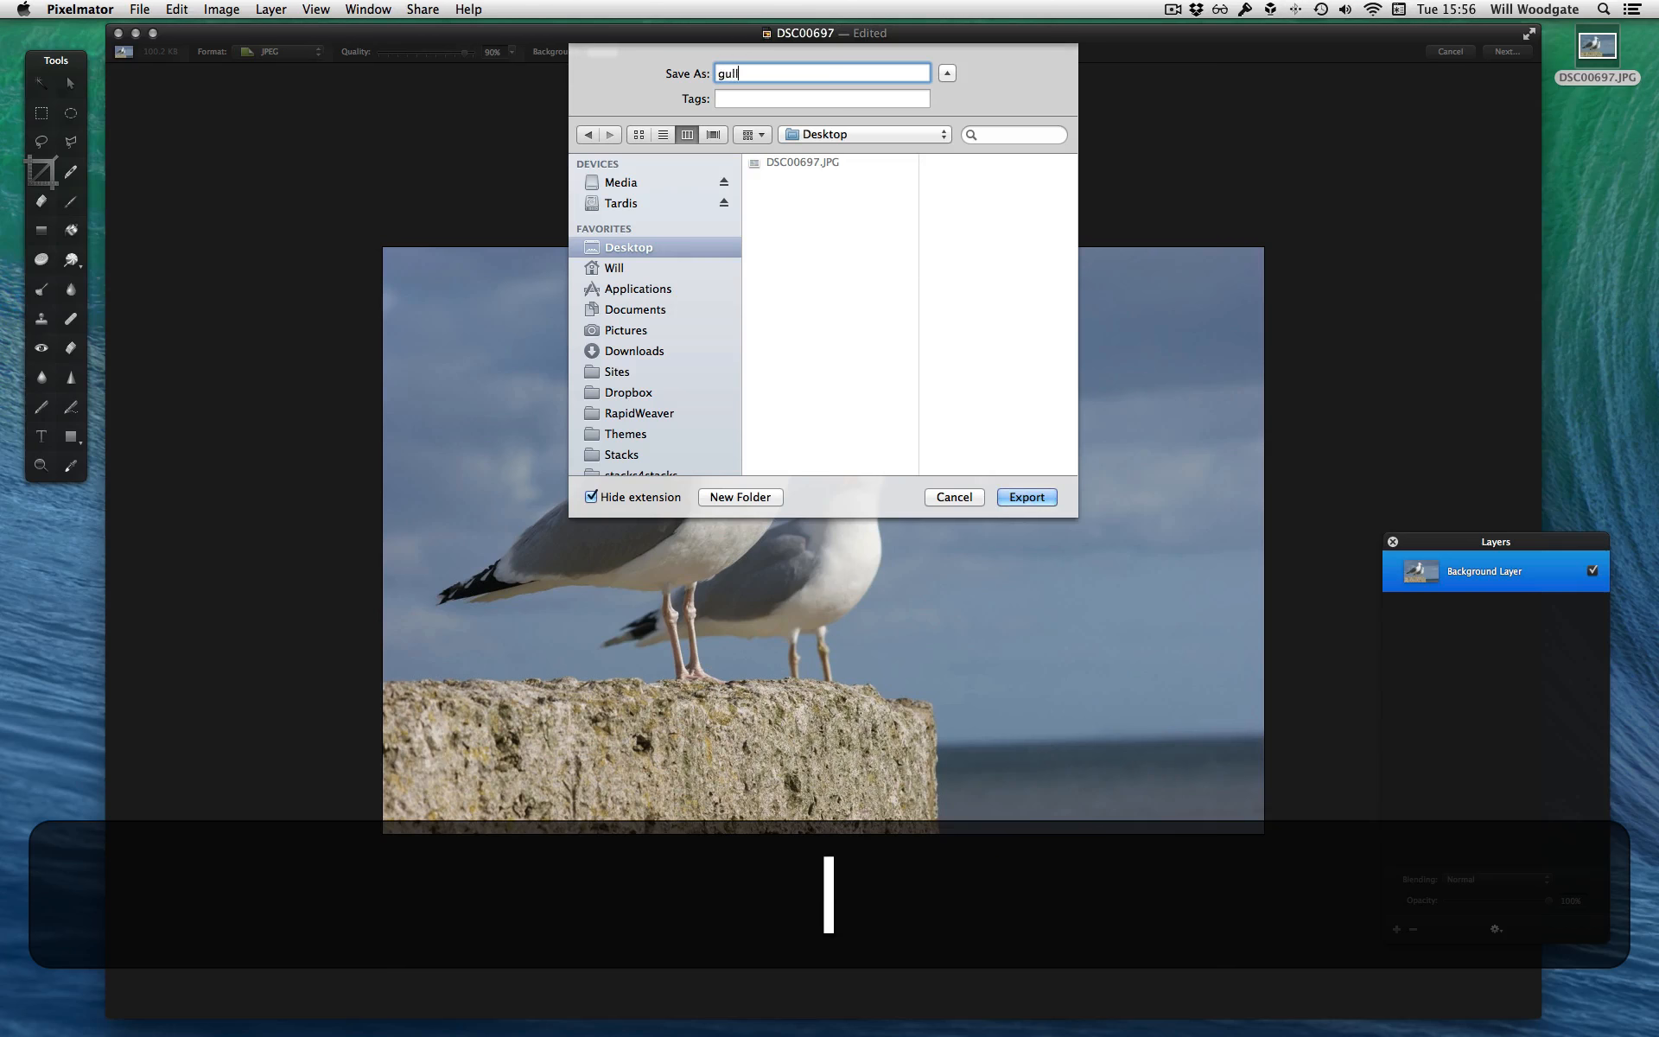
pyautogui.click(616, 498)
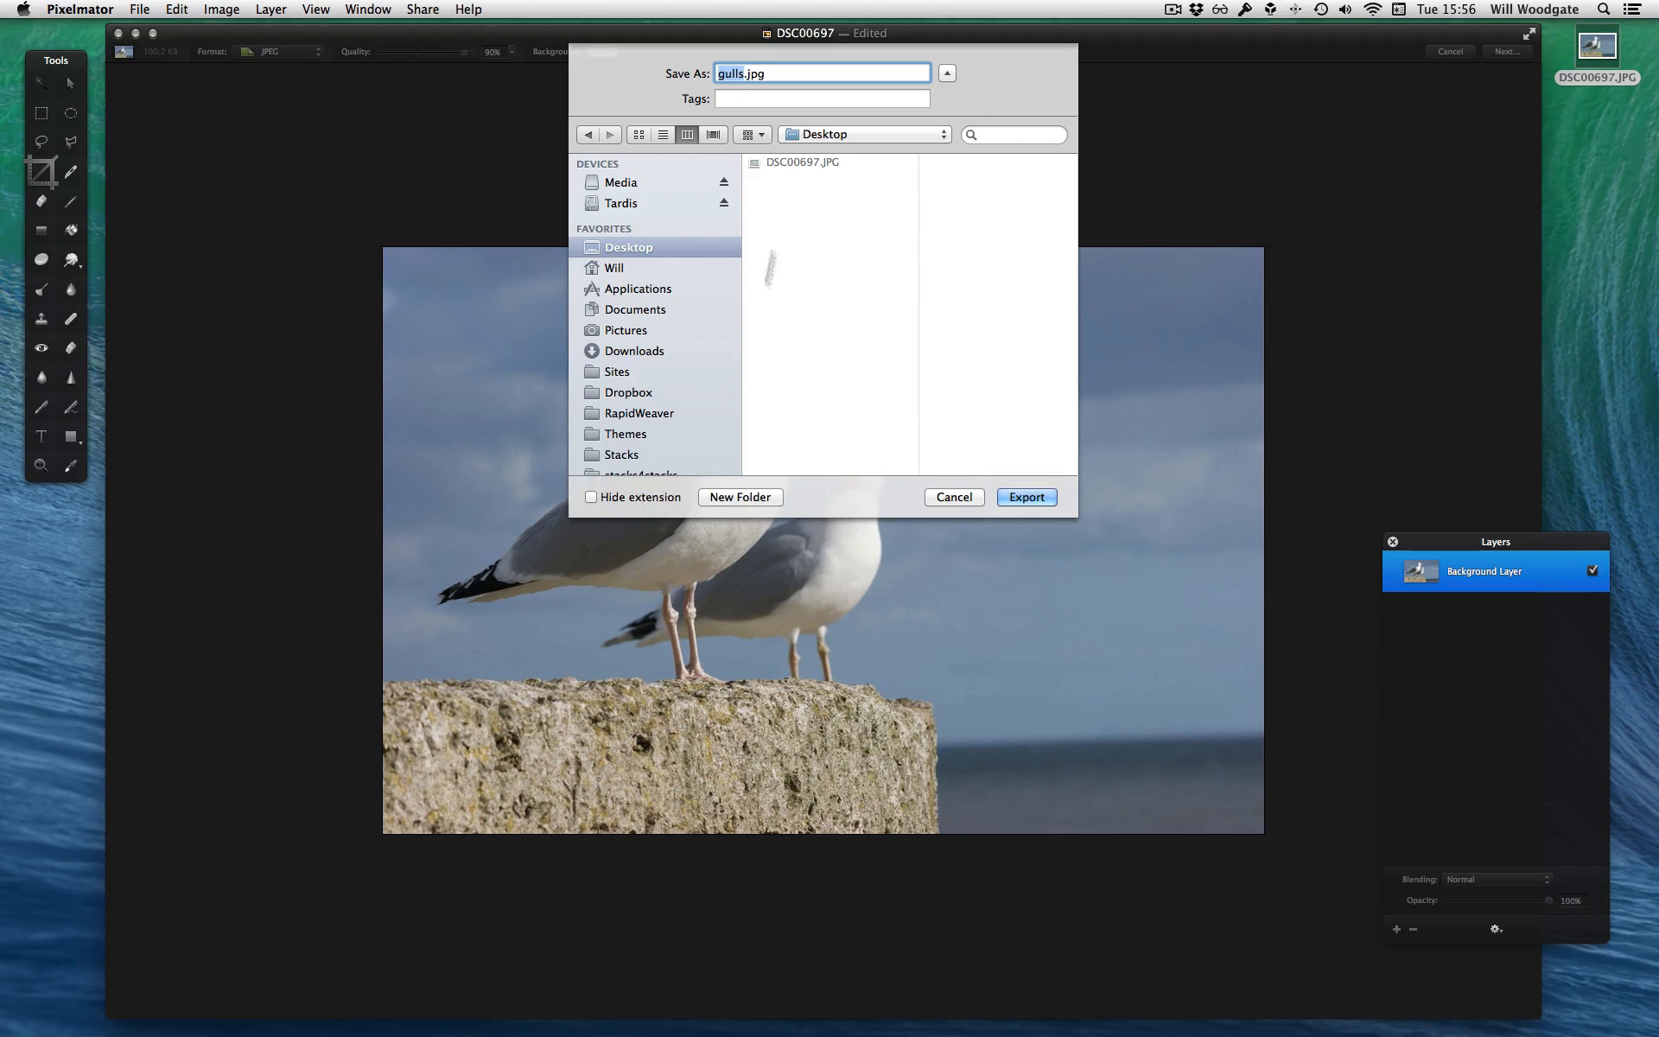
pyautogui.click(760, 74)
pyautogui.click(1027, 497)
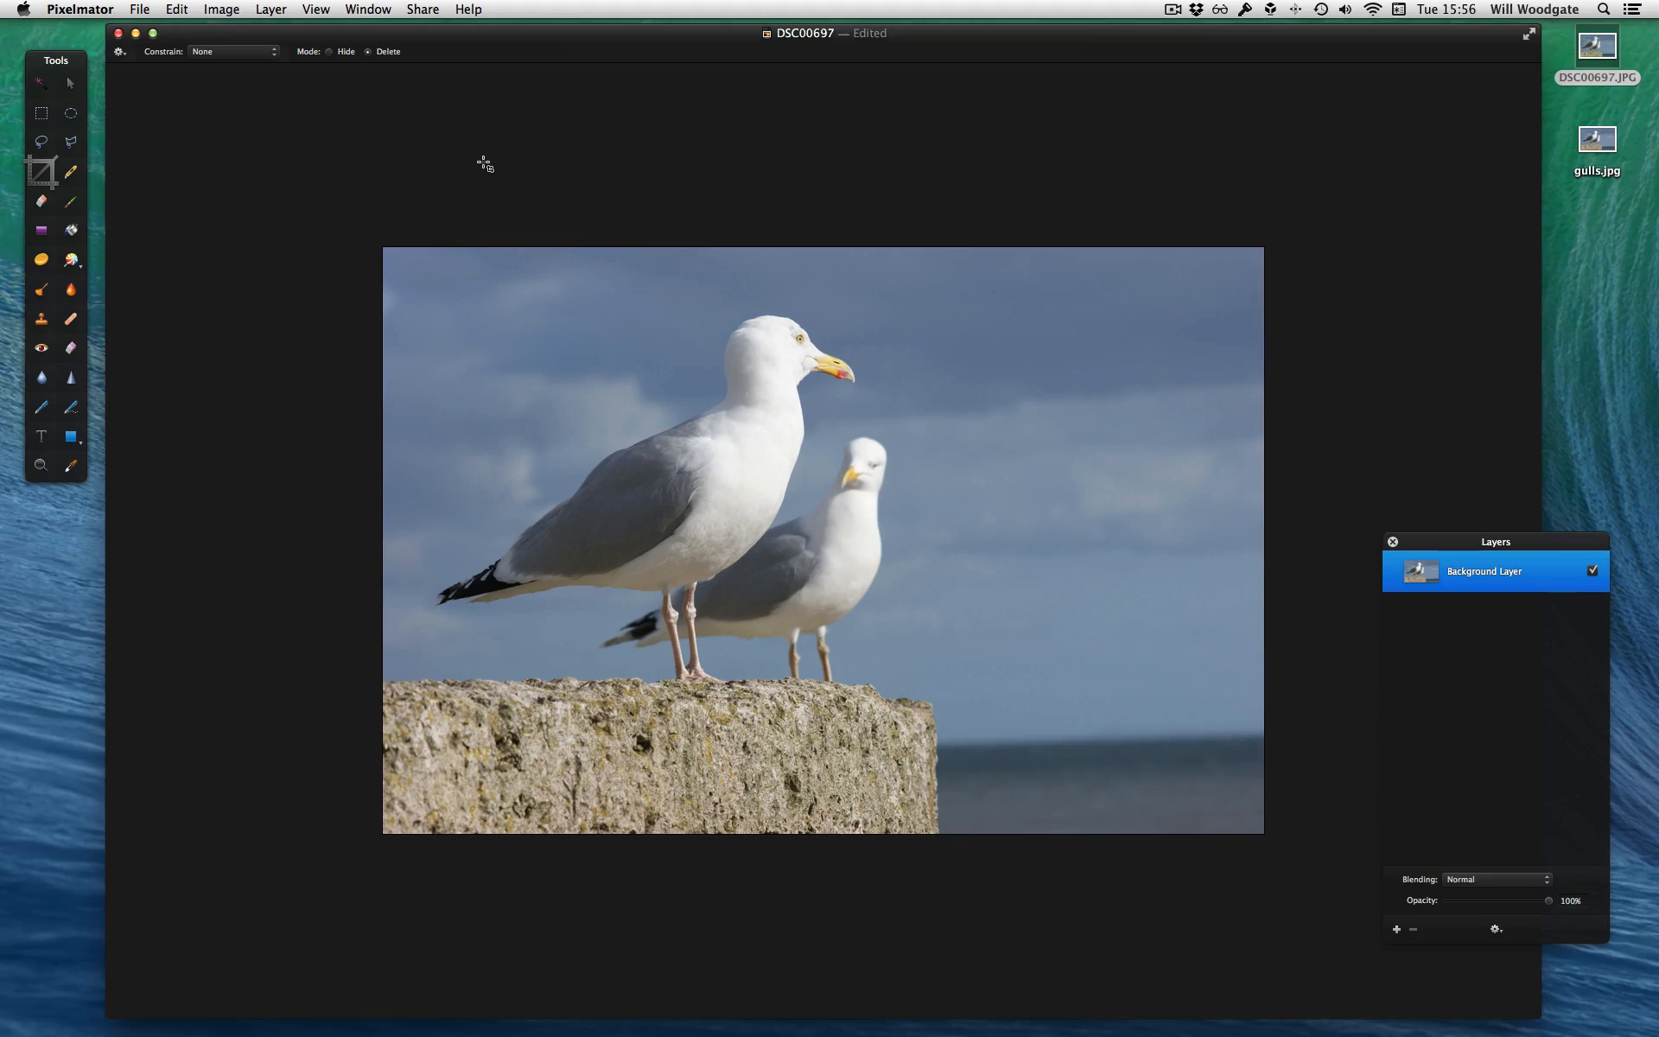
# Close the DSC00697 document without saving it and quit Pixelmator
pyautogui.press('super+w')
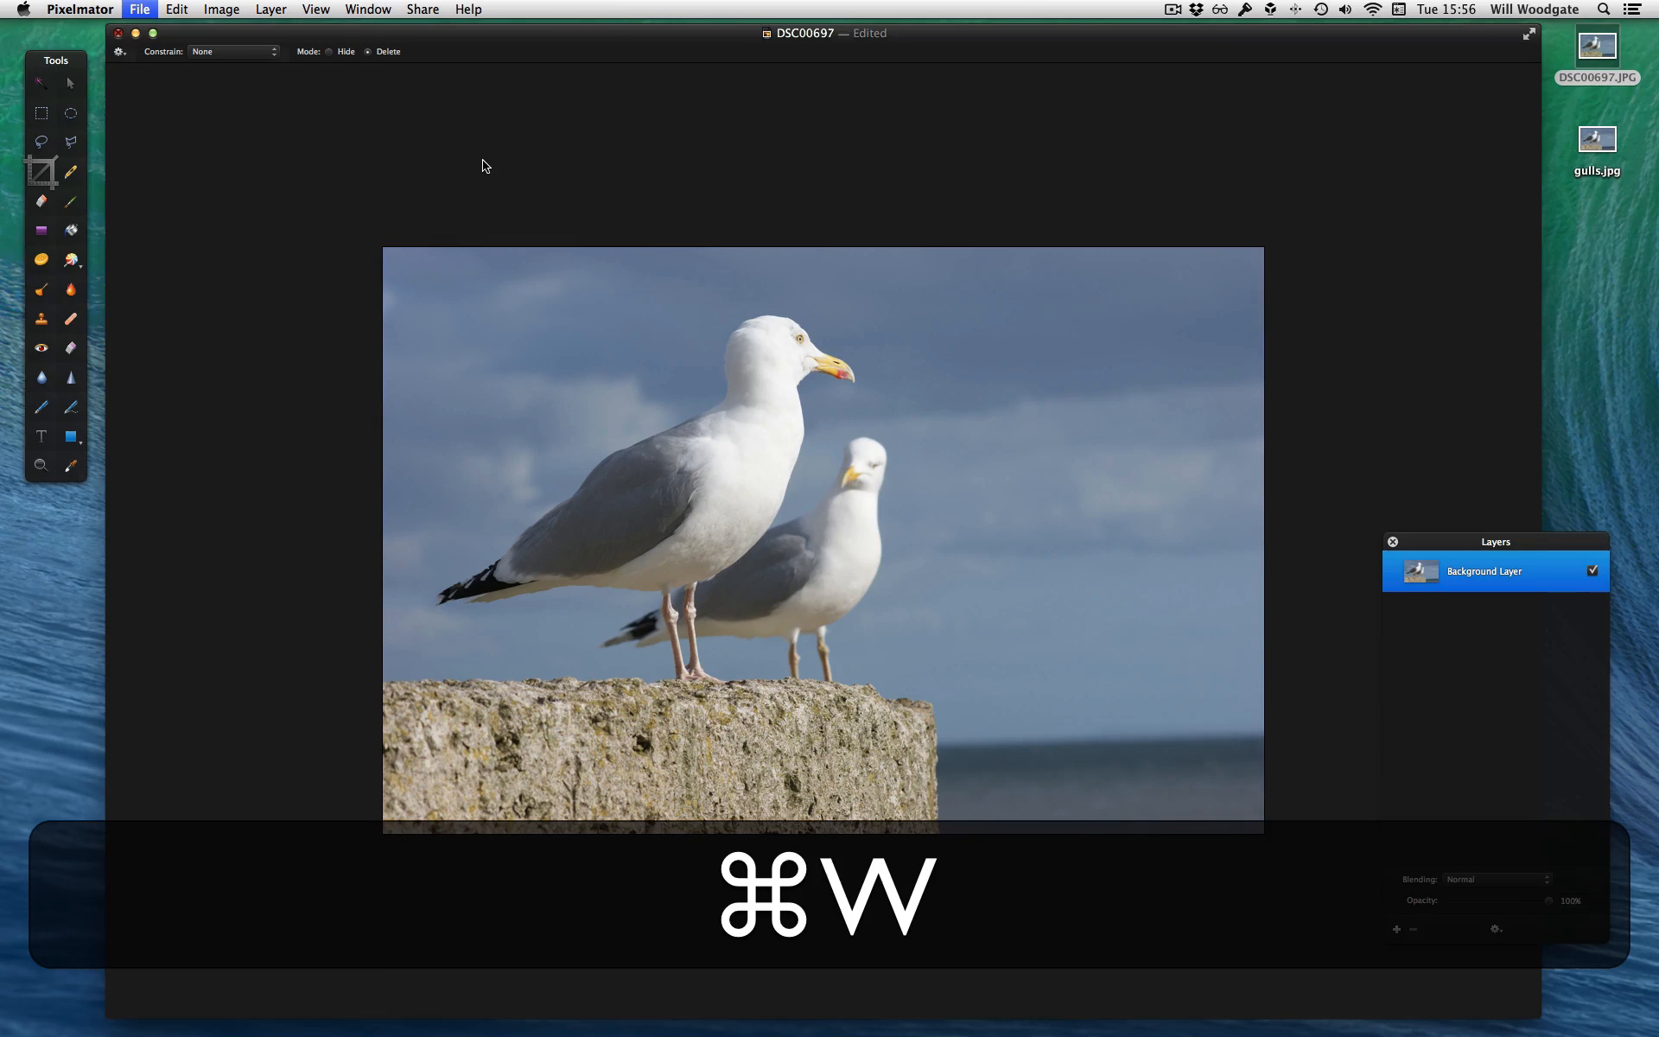
pyautogui.click(755, 363)
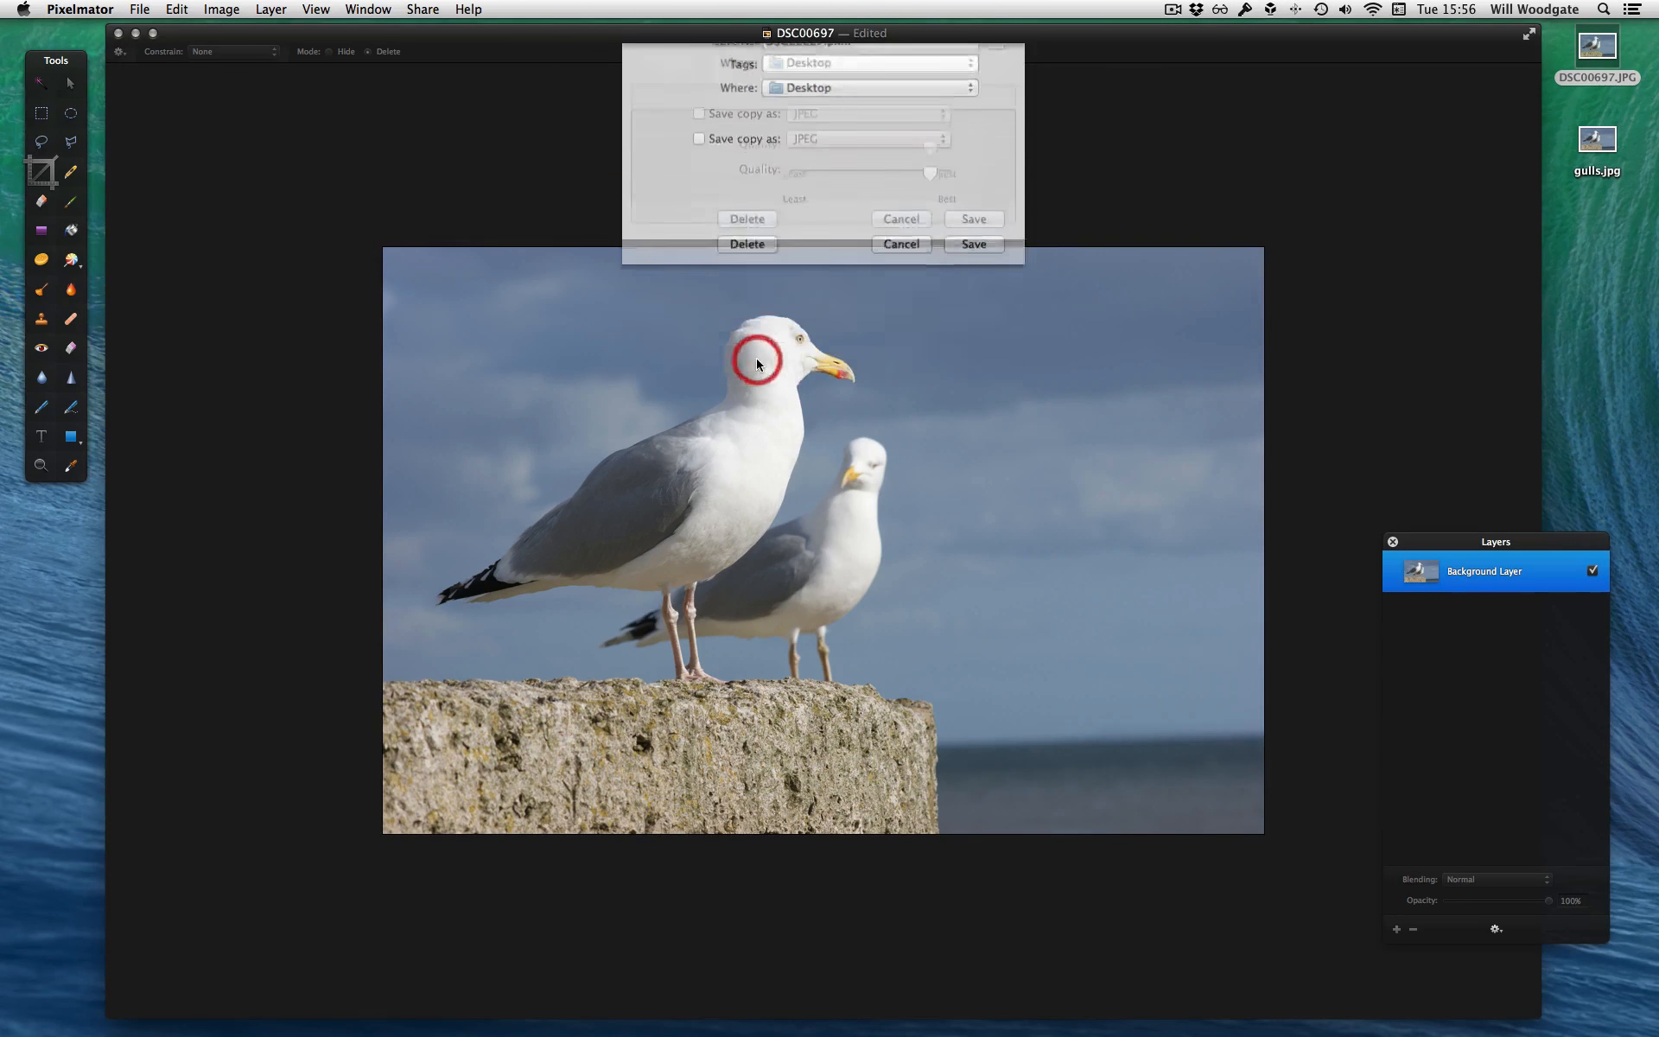
pyautogui.press('super+q')
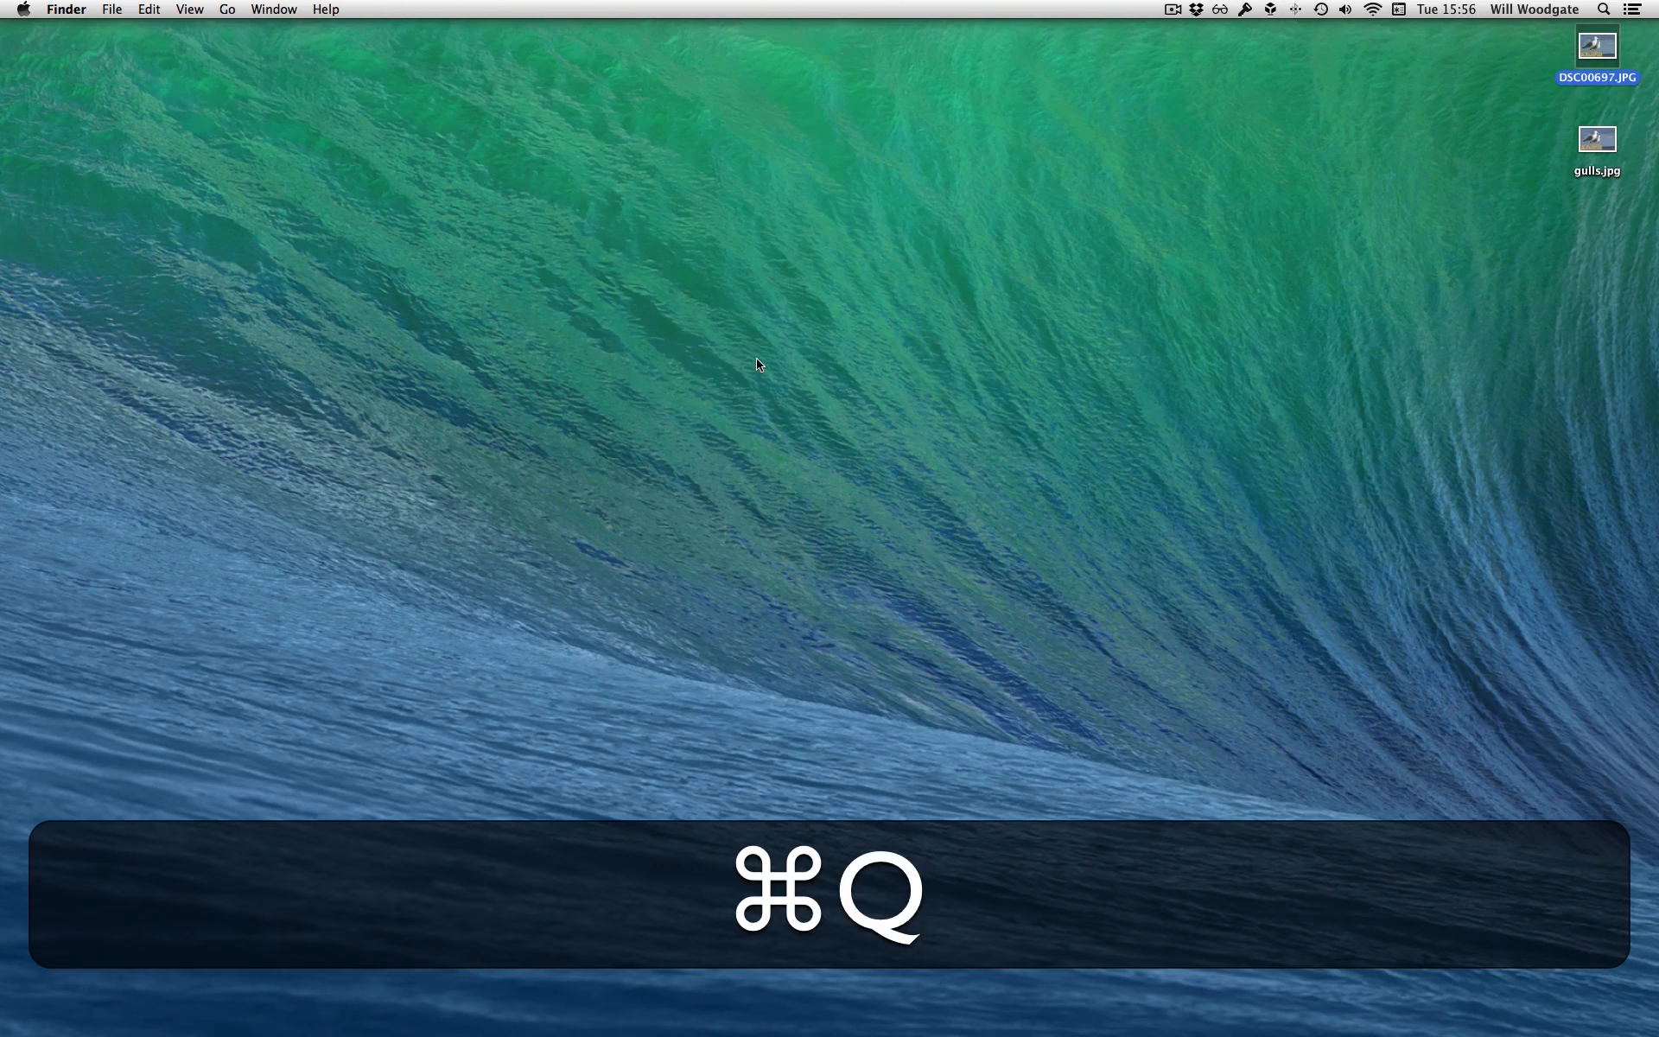
# Launch ImageOptim and move its window slightly on the desktop
pyautogui.hotkey('alt', 'space')
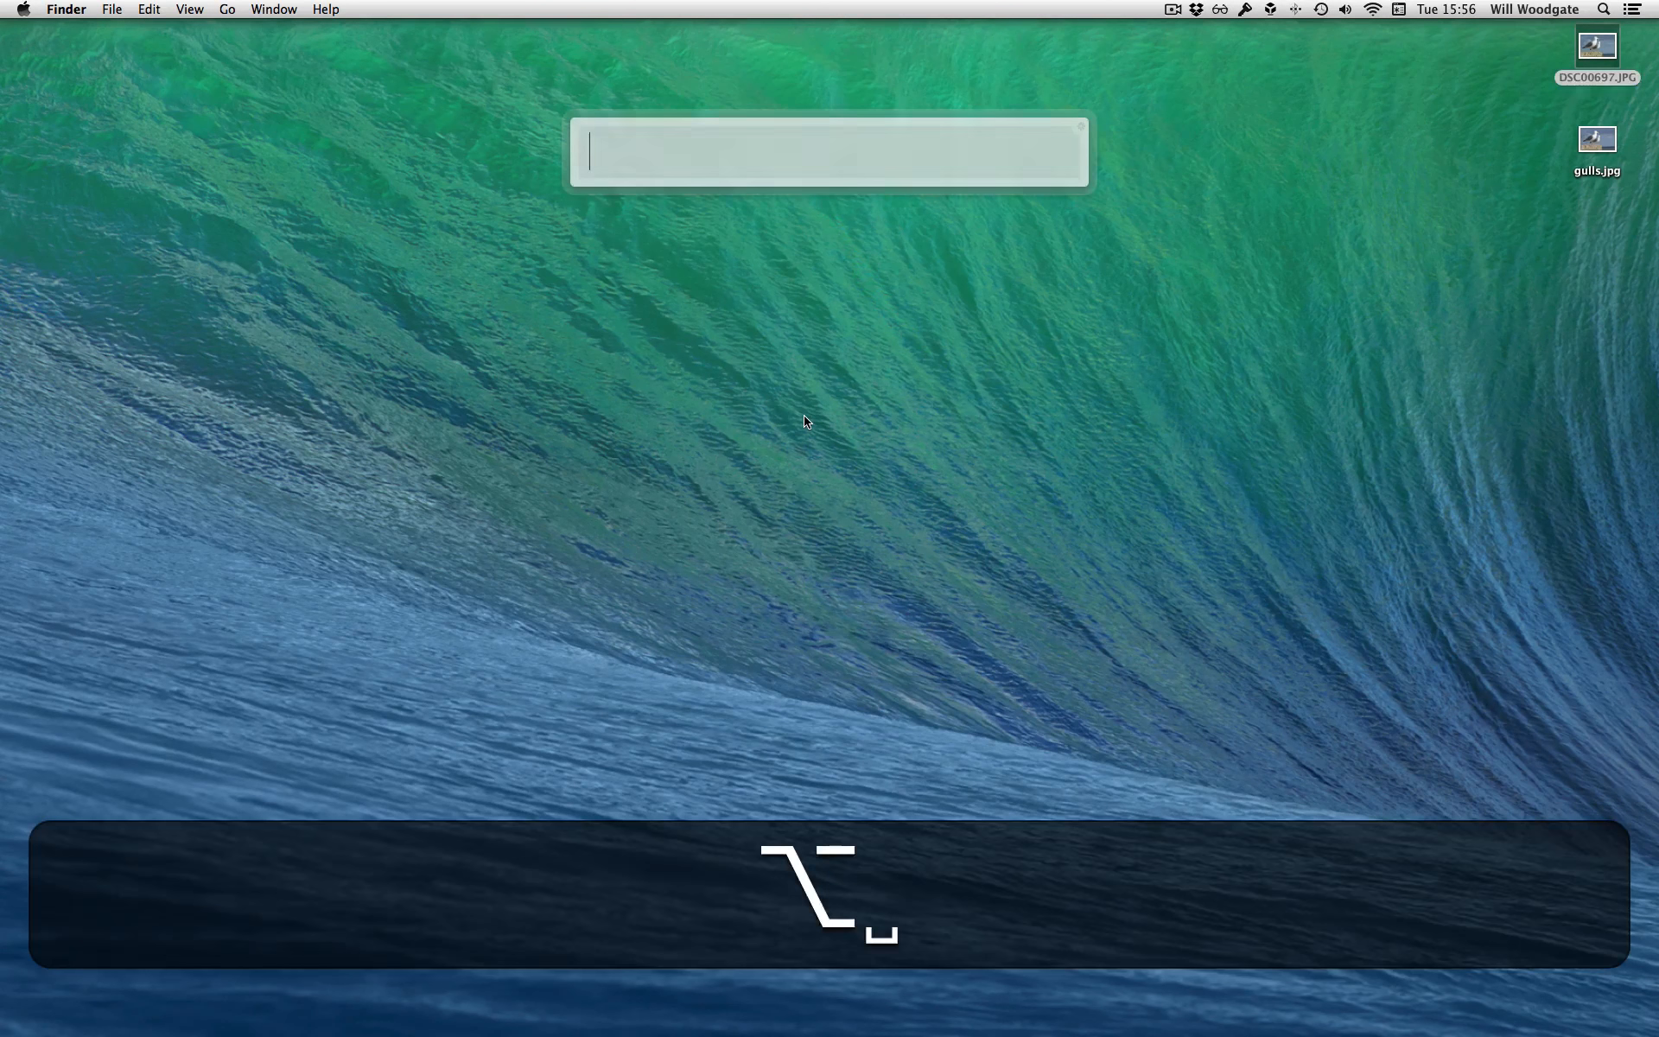
pyautogui.write('ima')
pyautogui.press('Return')
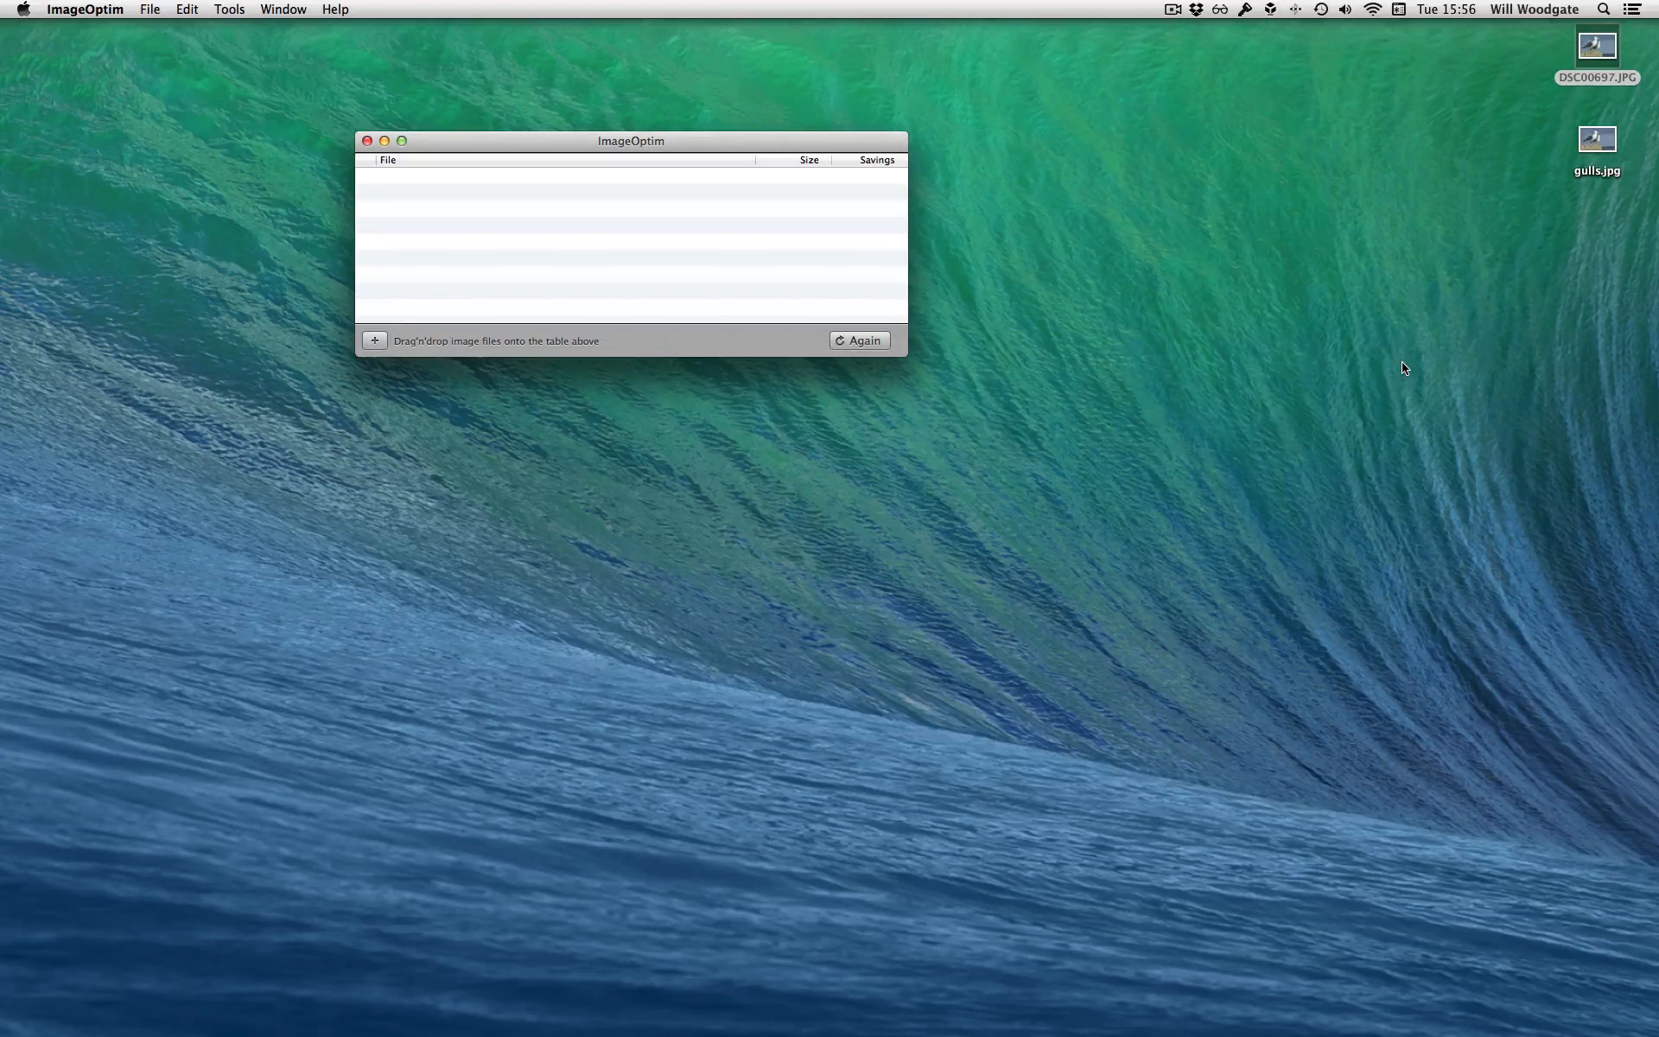
pyautogui.moveTo(758, 144); pyautogui.dragTo(800, 157)
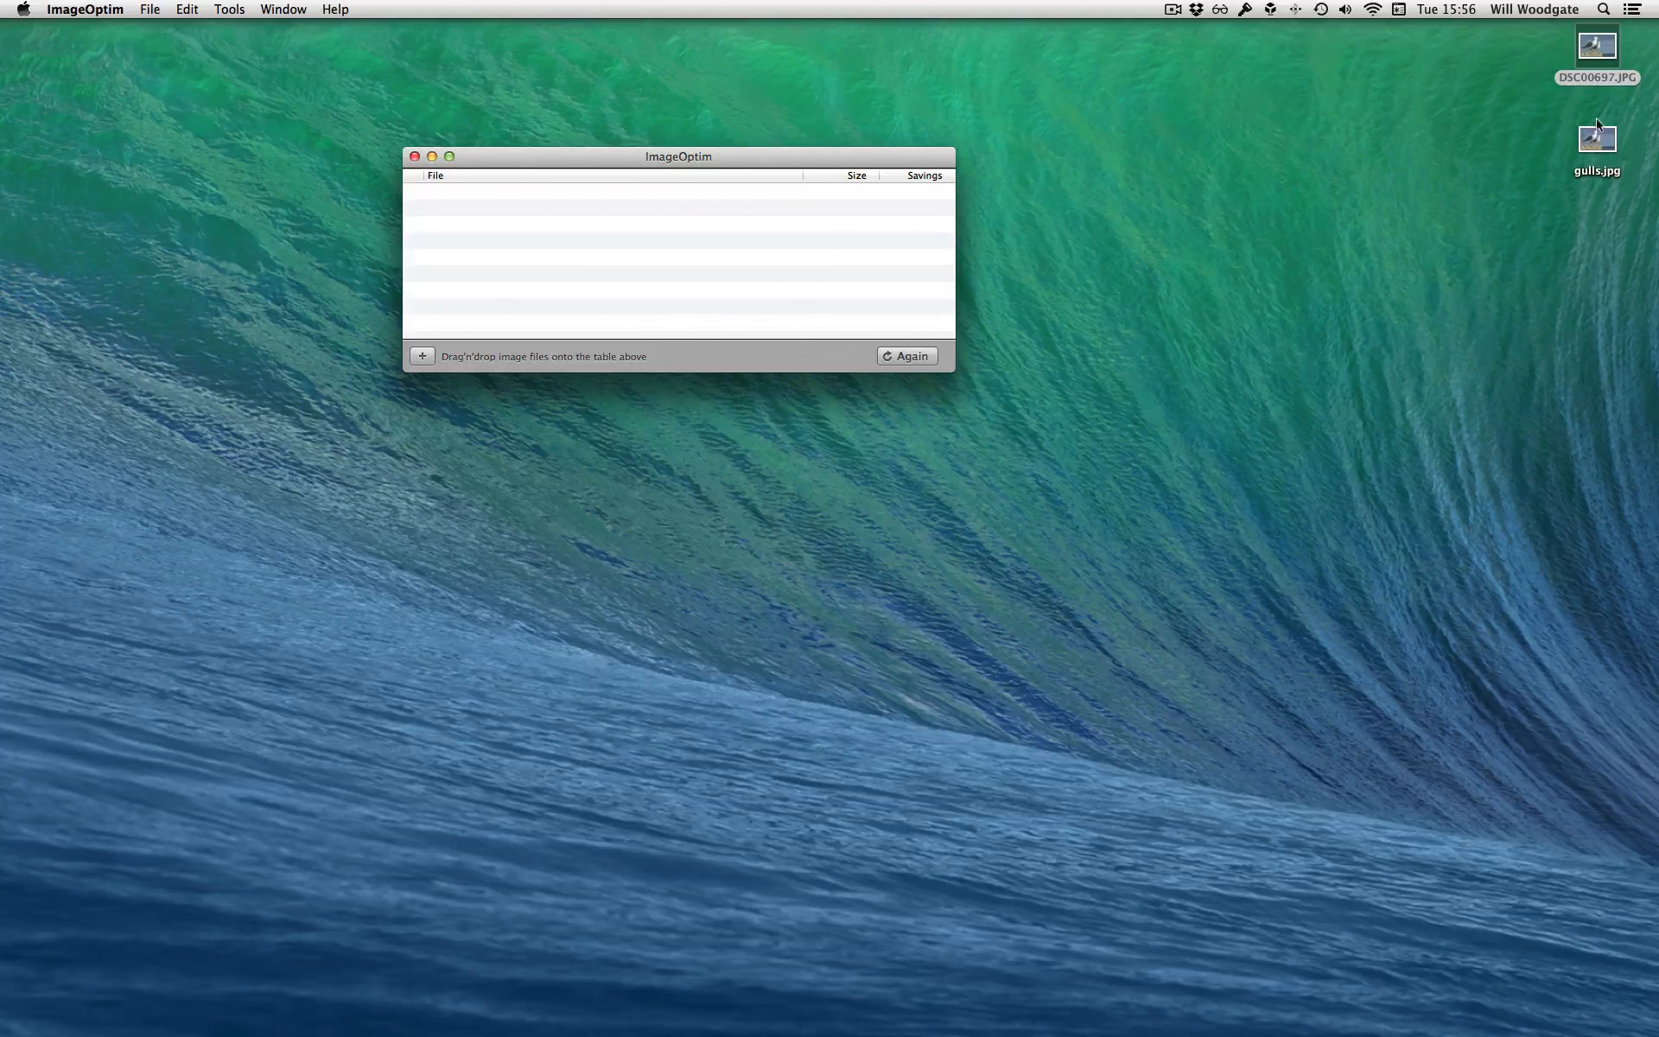
# Optimise gulls.jpg from the desktop in ImageOptim and close the ImageOptim window once processing is complete
pyautogui.moveTo(1595, 147); pyautogui.dragTo(726, 276)
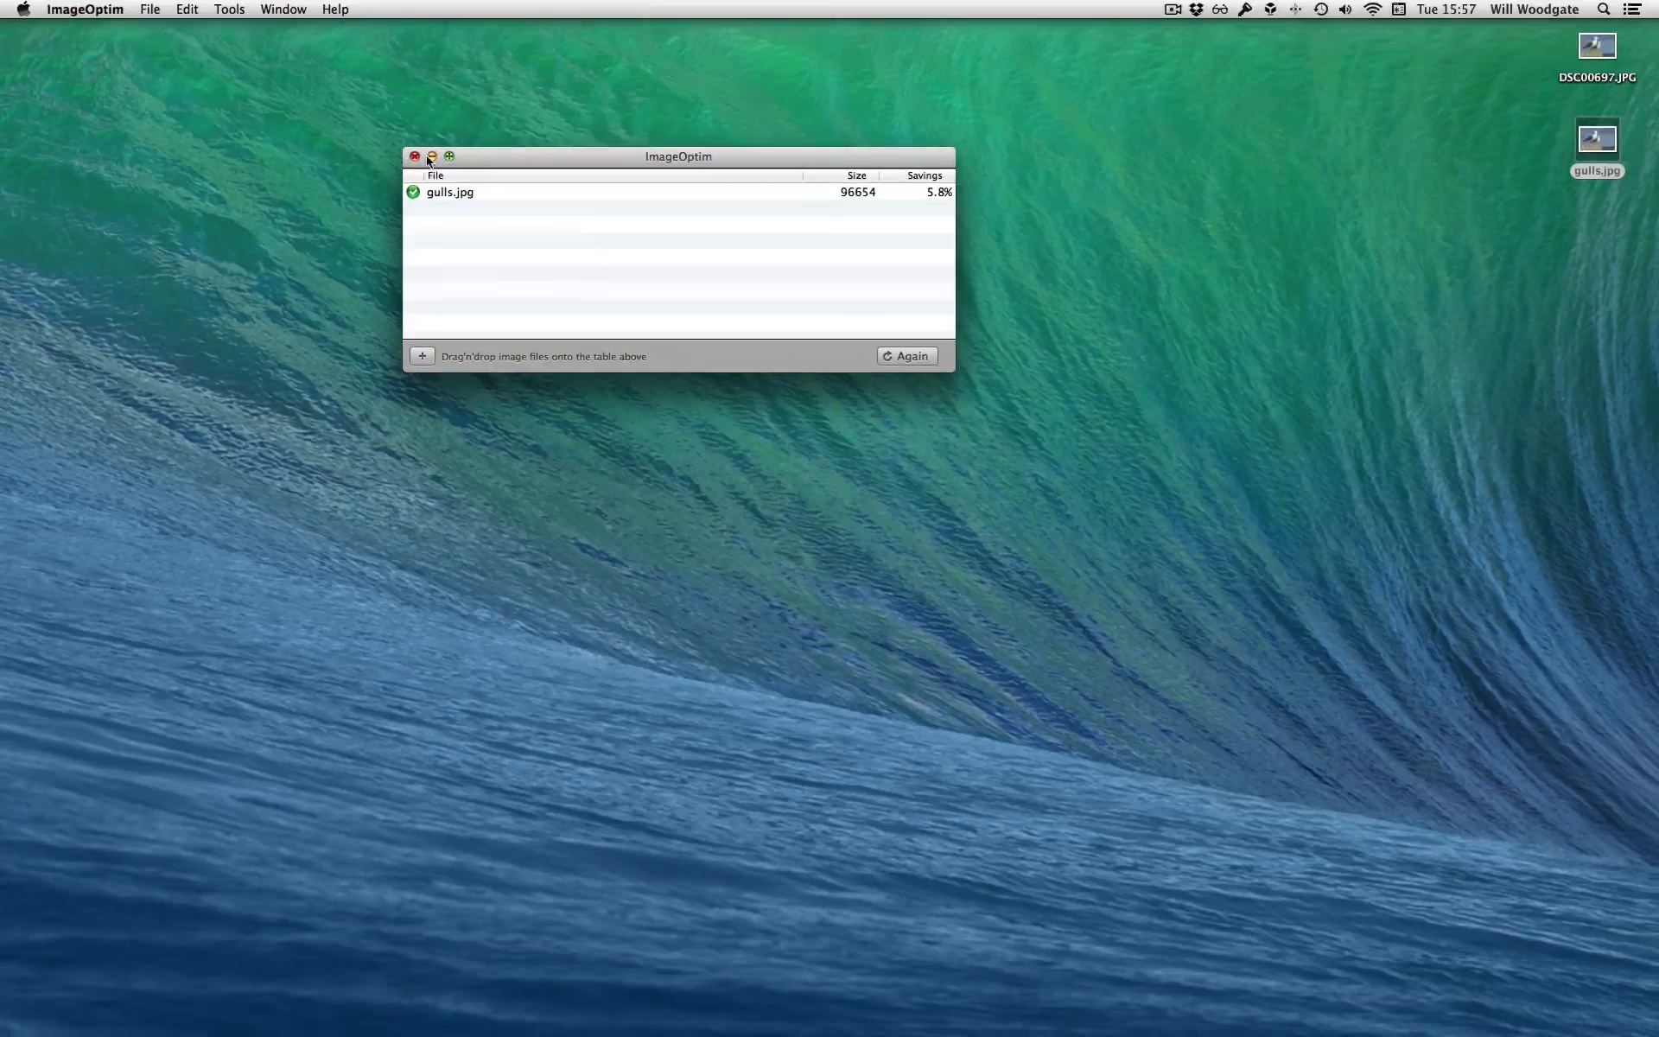
pyautogui.click(415, 156)
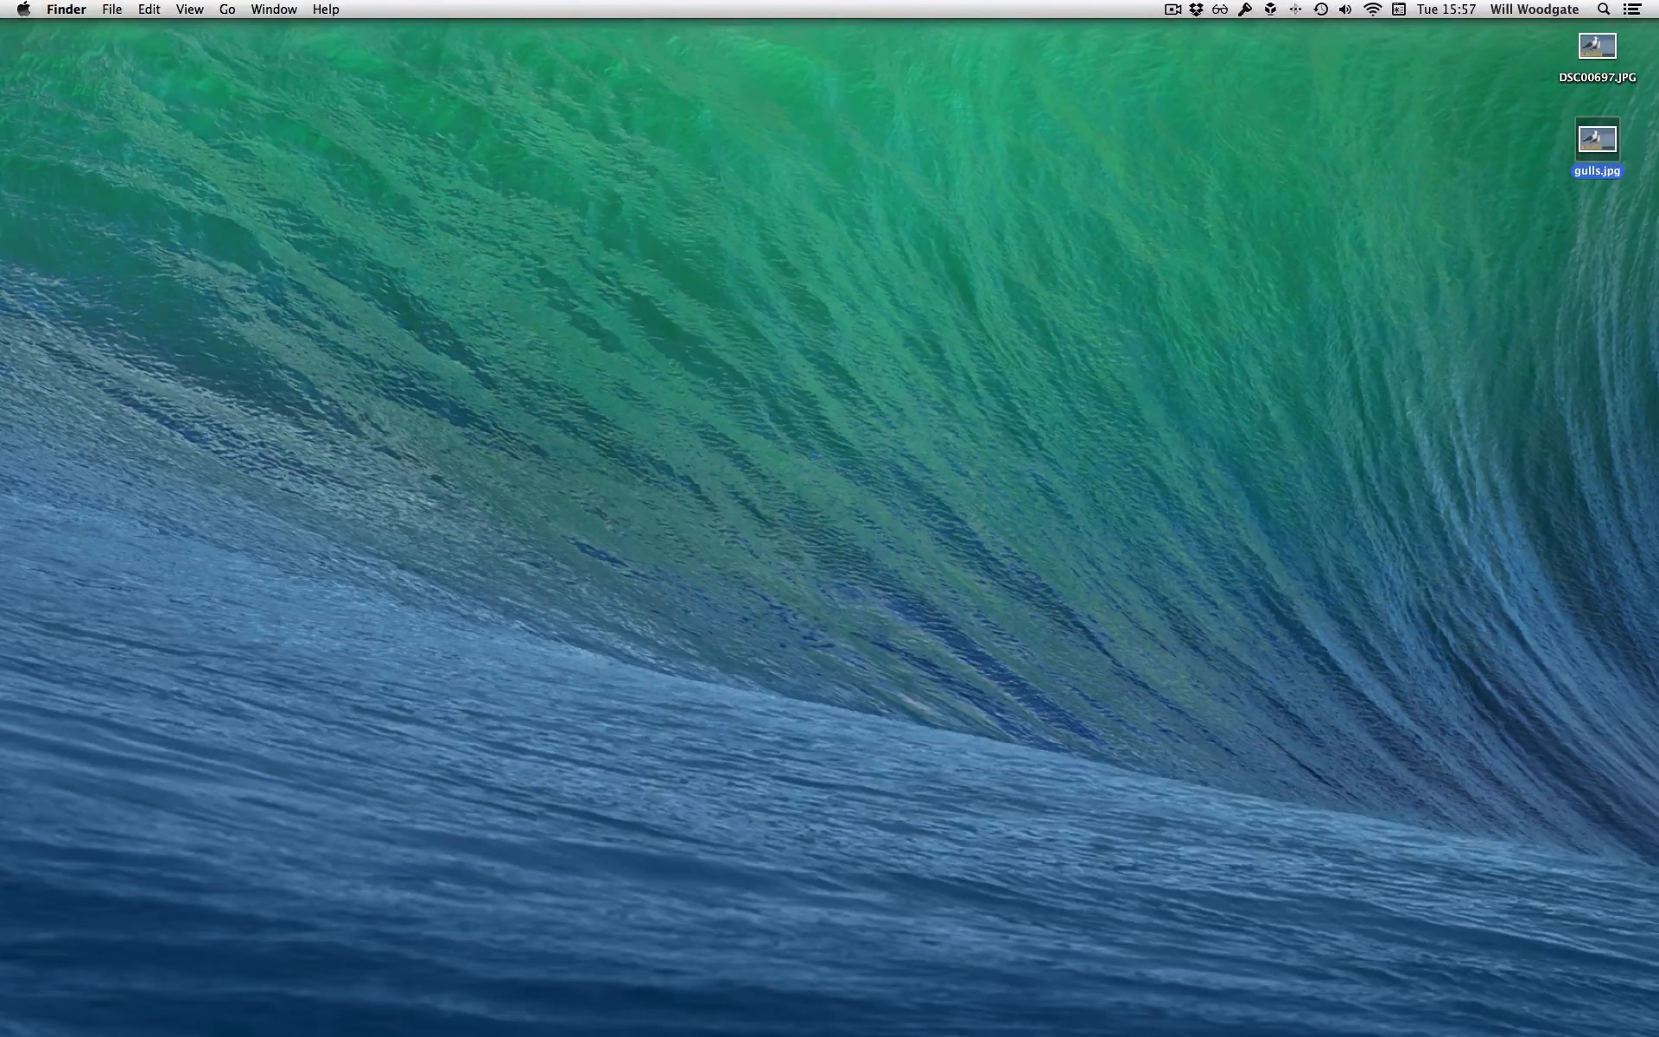
# Switch to Chrome to view the imageoptim.com page in a slightly taller window, and close the browser window
pyautogui.moveTo(0, 319); pyautogui.dragTo(555, 47)
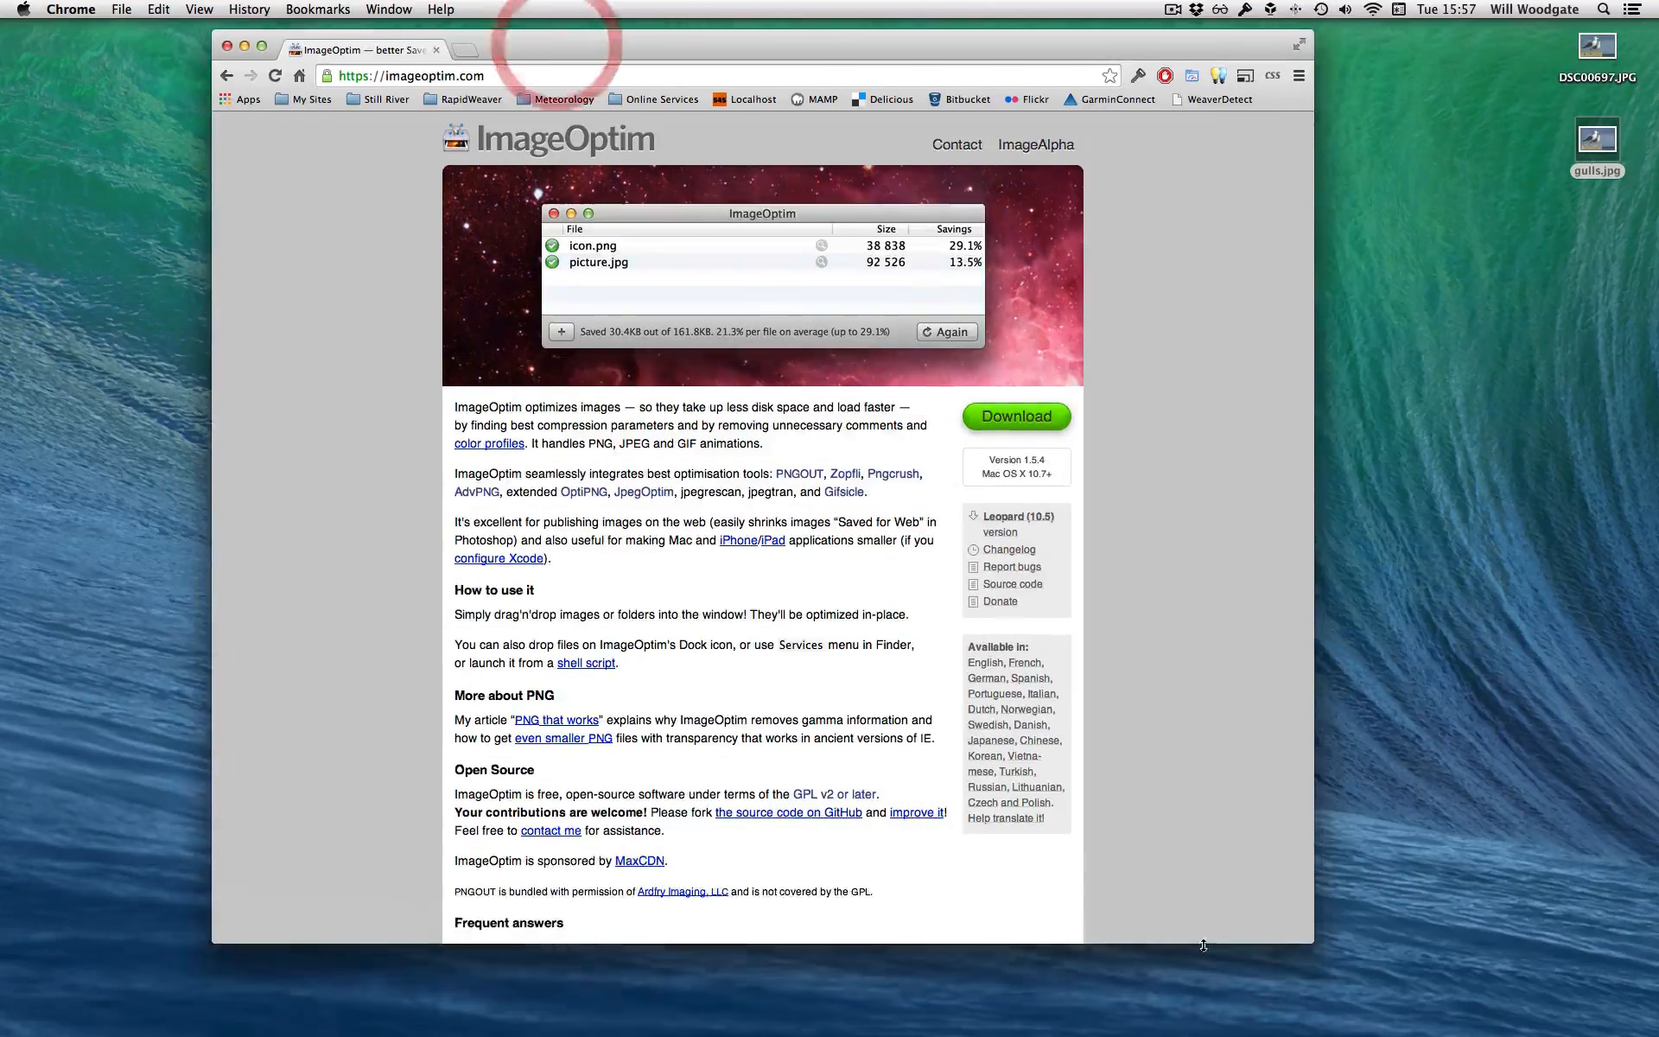
pyautogui.moveTo(1304, 939); pyautogui.dragTo(1303, 974)
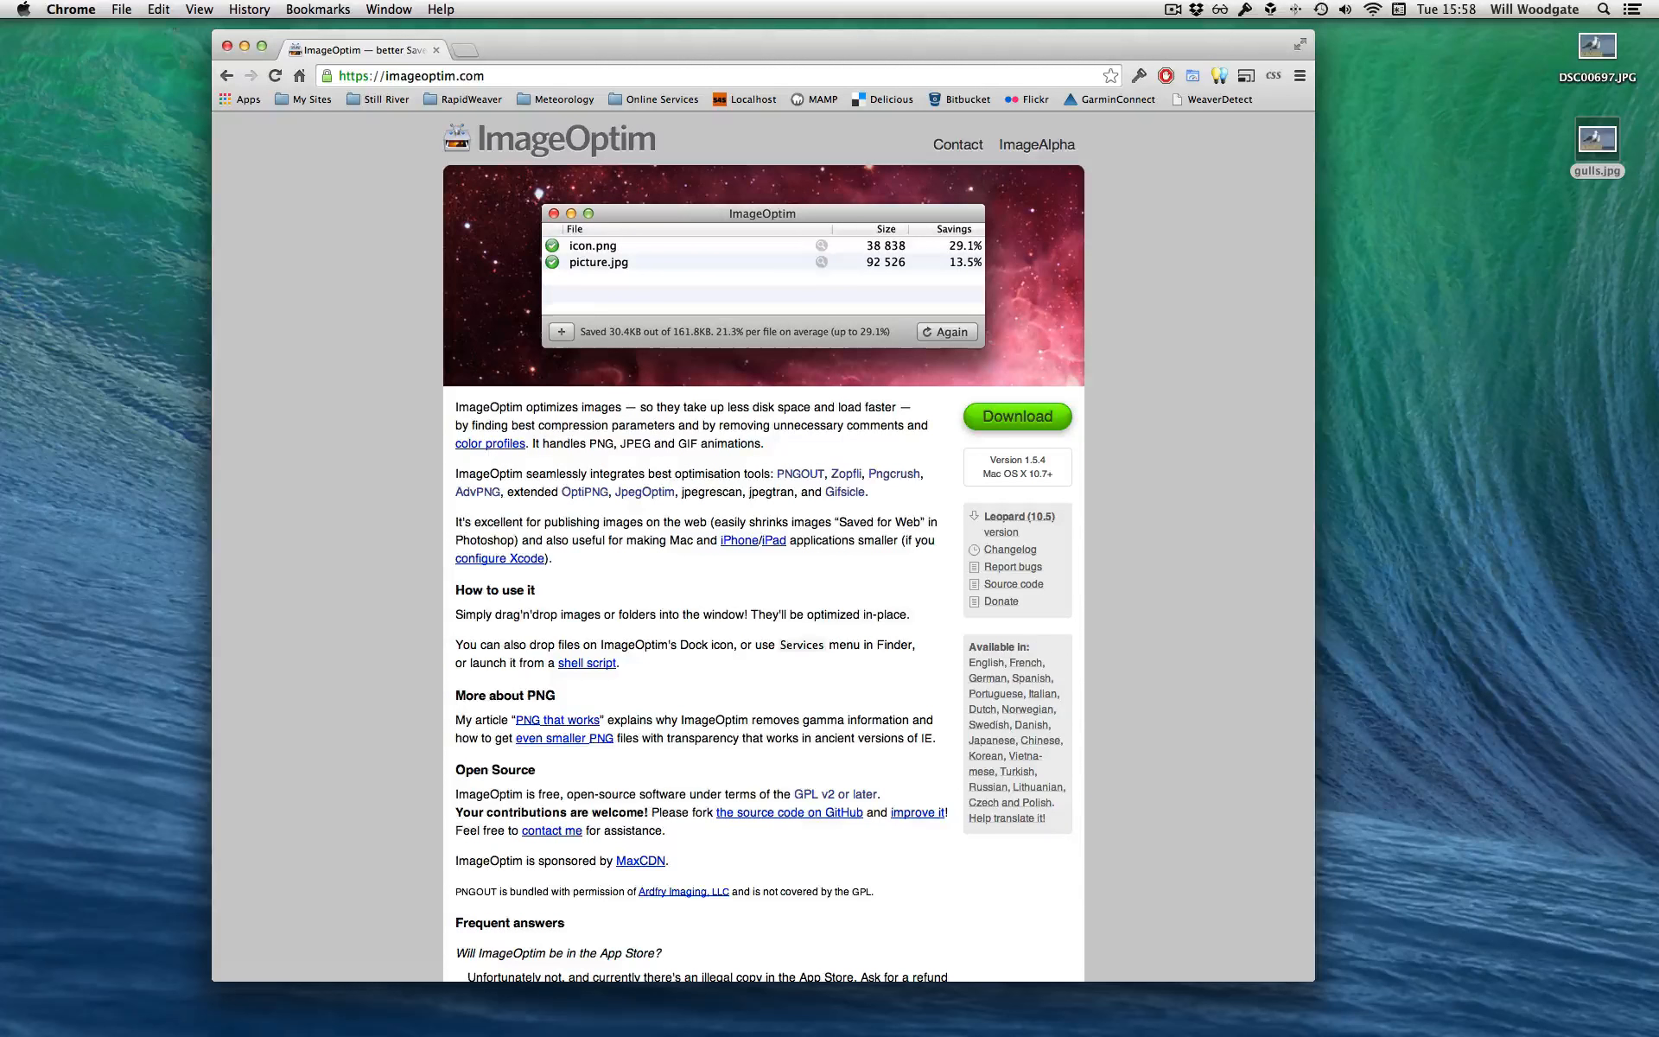
pyautogui.click(228, 45)
pyautogui.click(1474, 346)
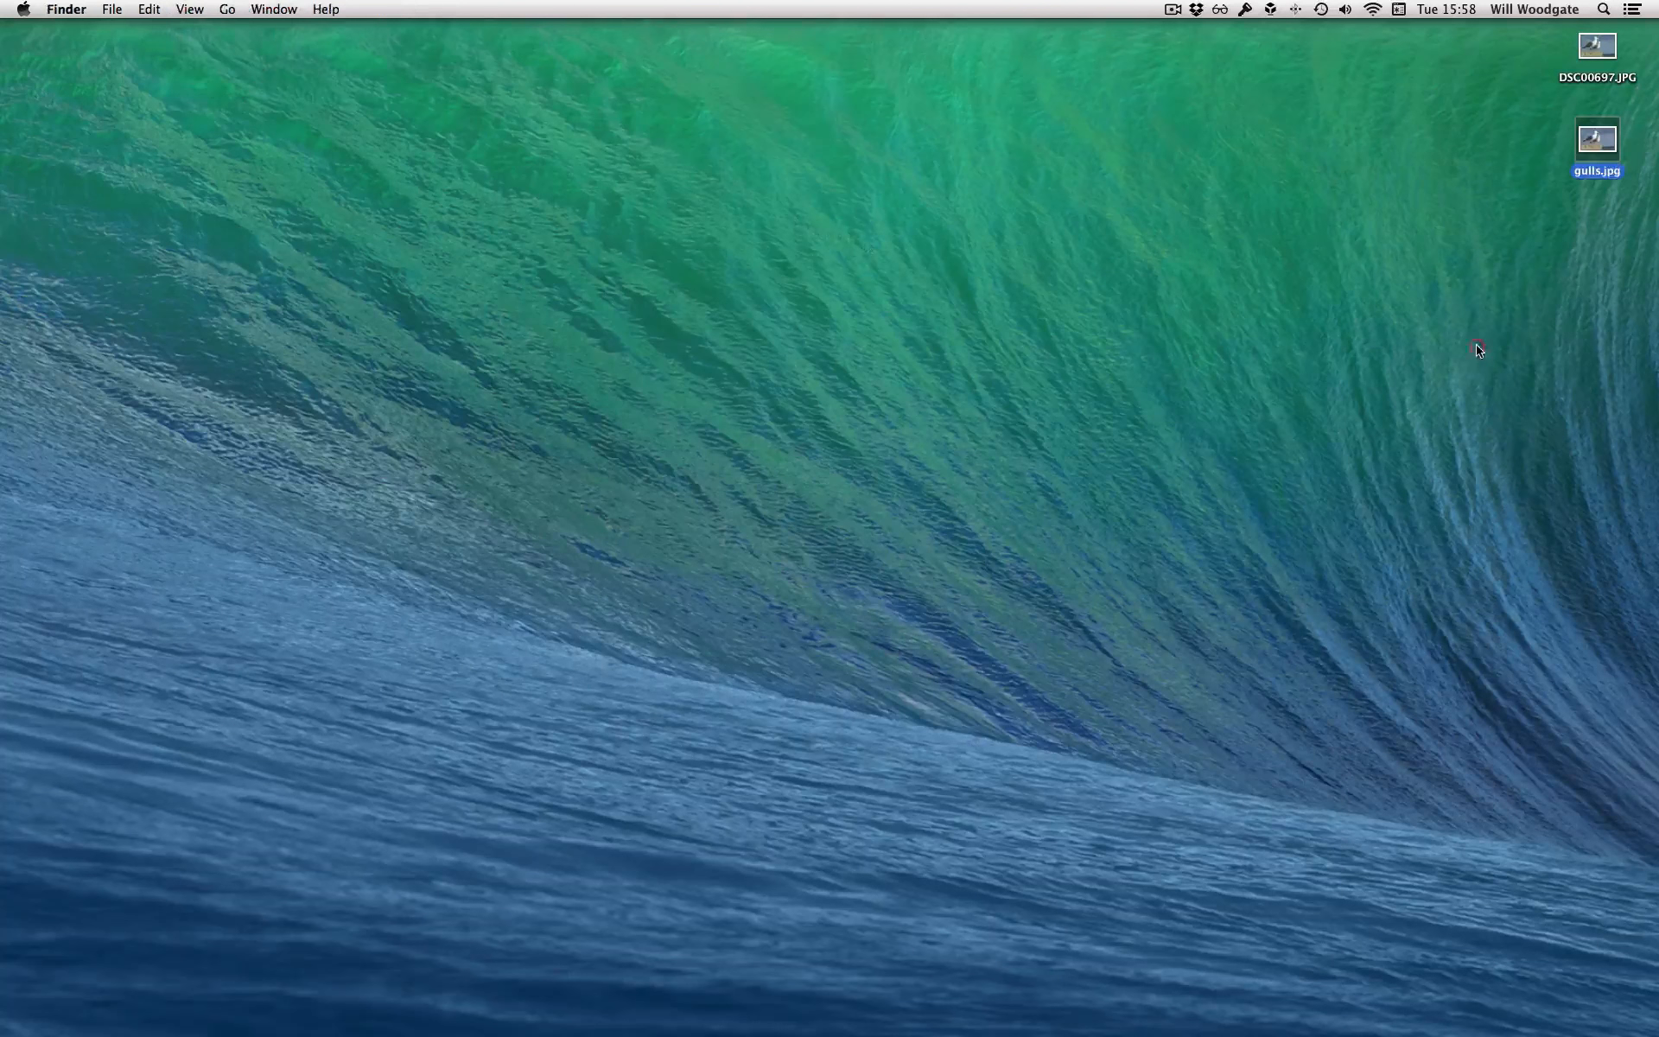
# Open gulls.jpg from the desktop in Preview, reposition and enlarge its window, and view the image at actual size
pyautogui.click(1599, 285)
pyautogui.doubleClick(1600, 142)
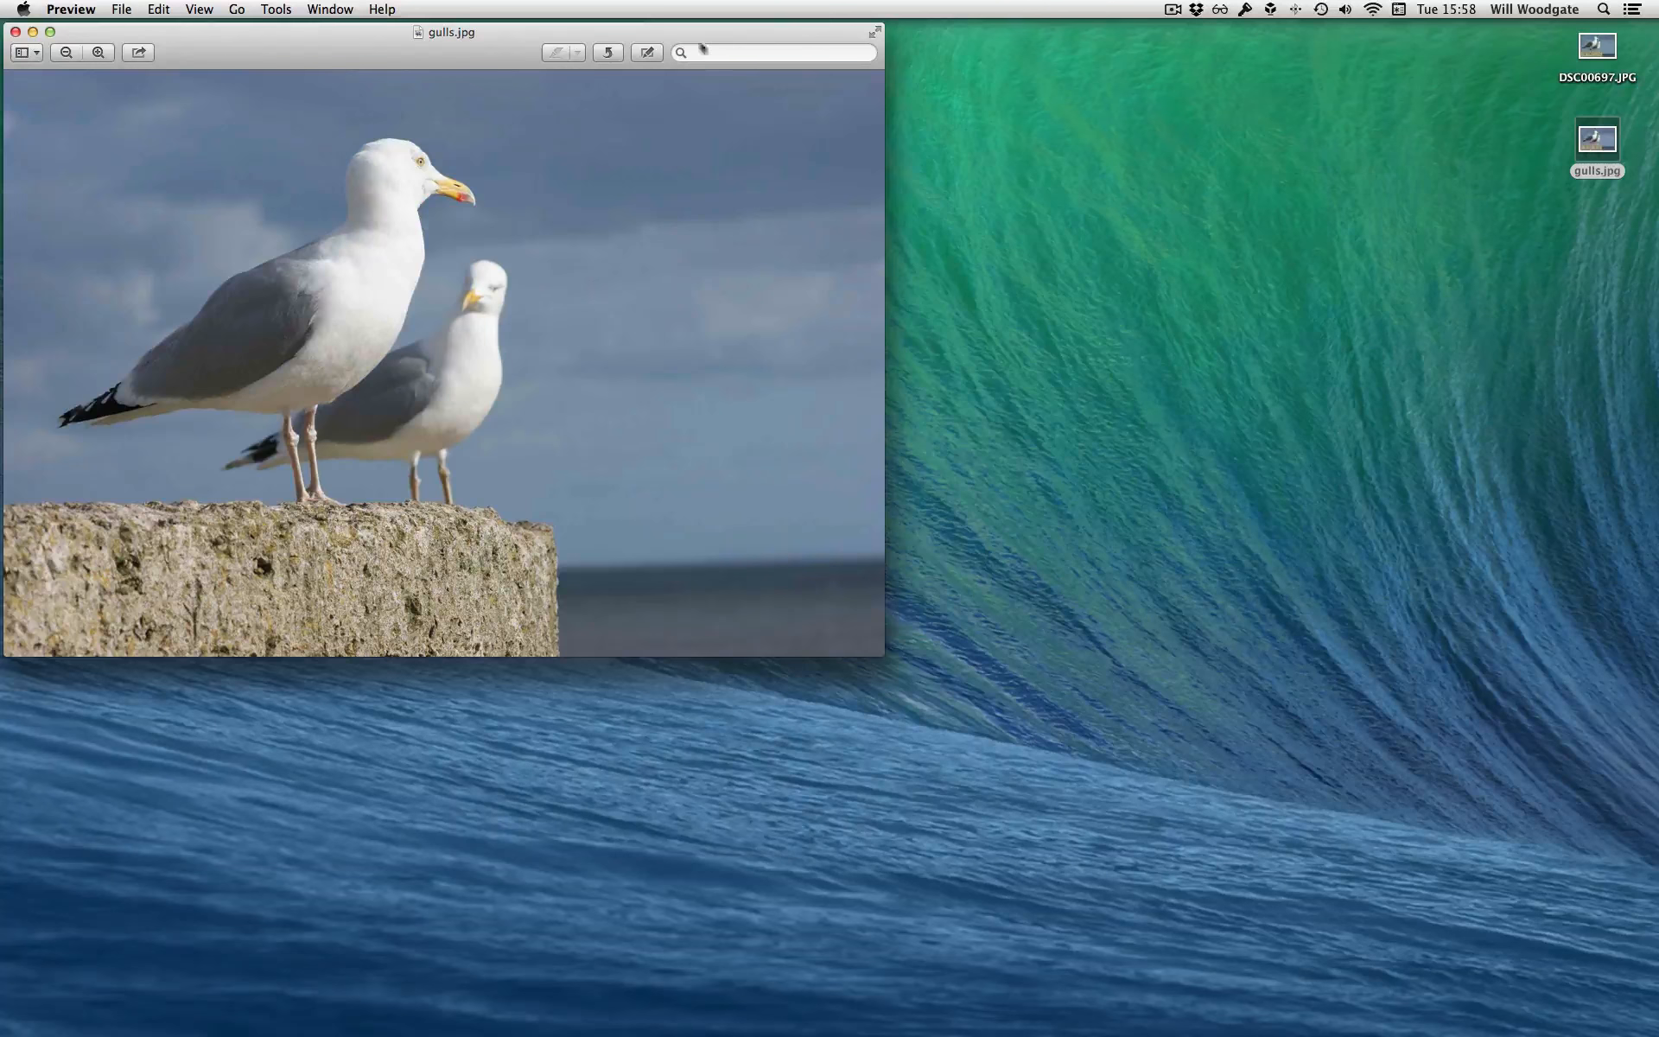
pyautogui.moveTo(344, 29); pyautogui.dragTo(529, 108)
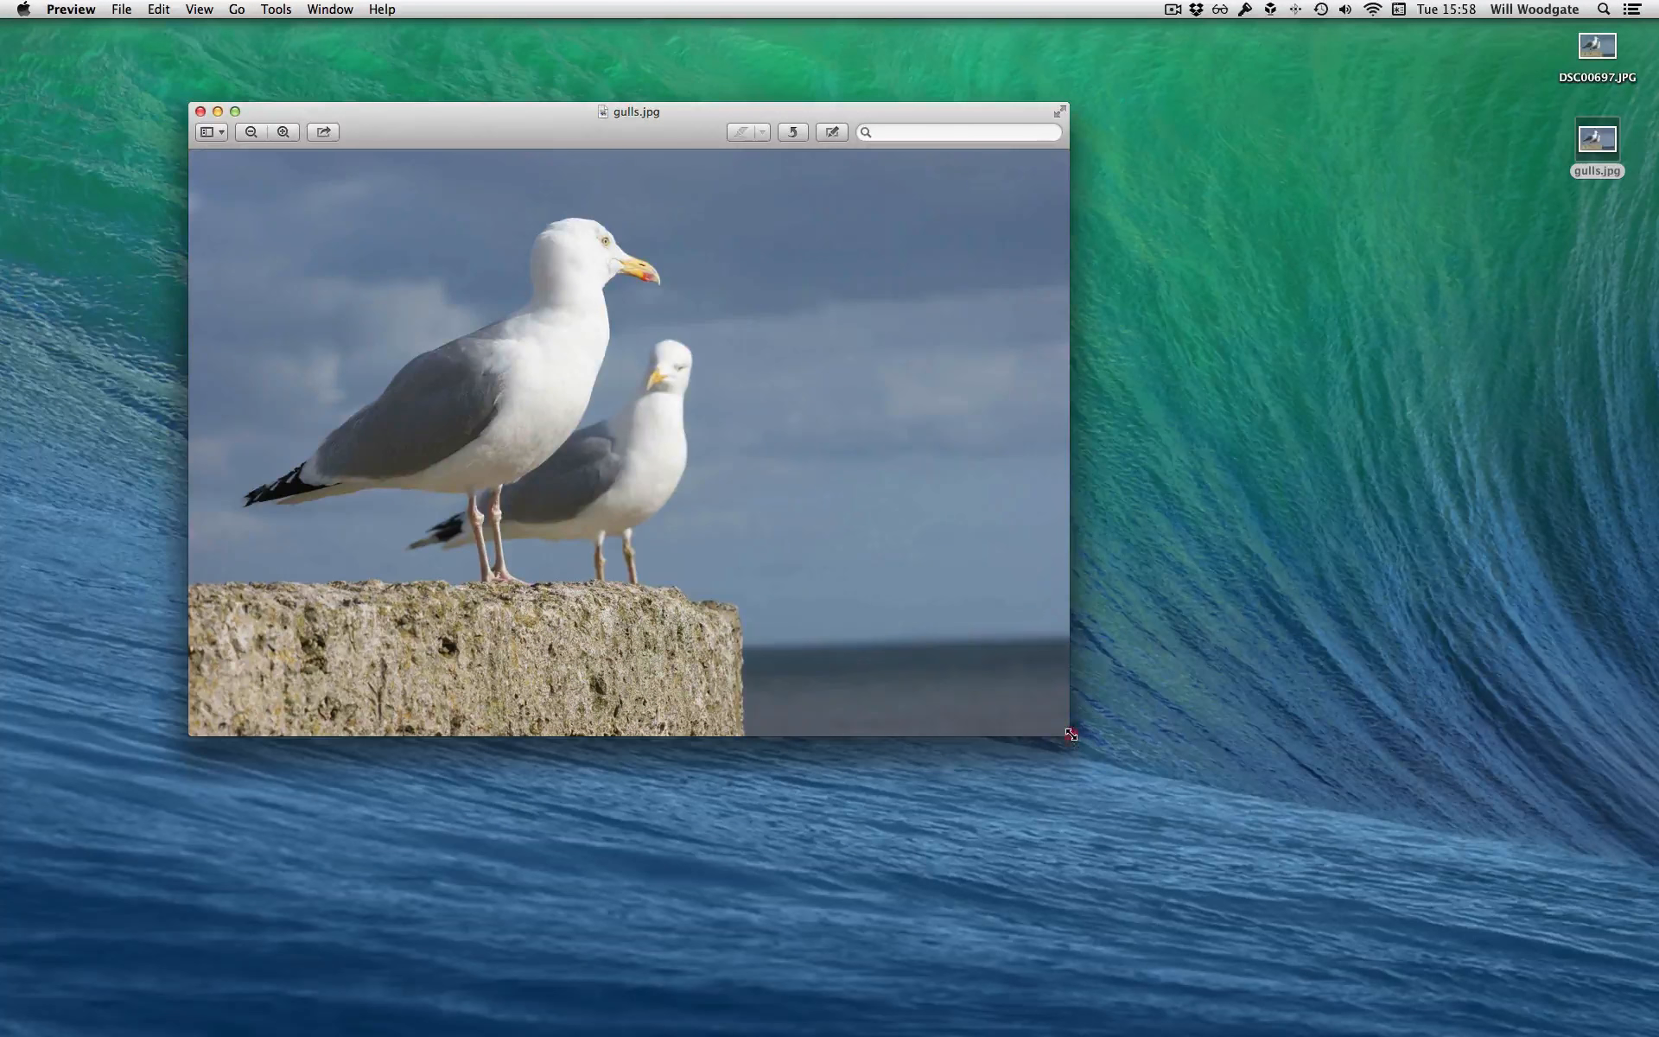
pyautogui.moveTo(1069, 735); pyautogui.dragTo(1276, 853)
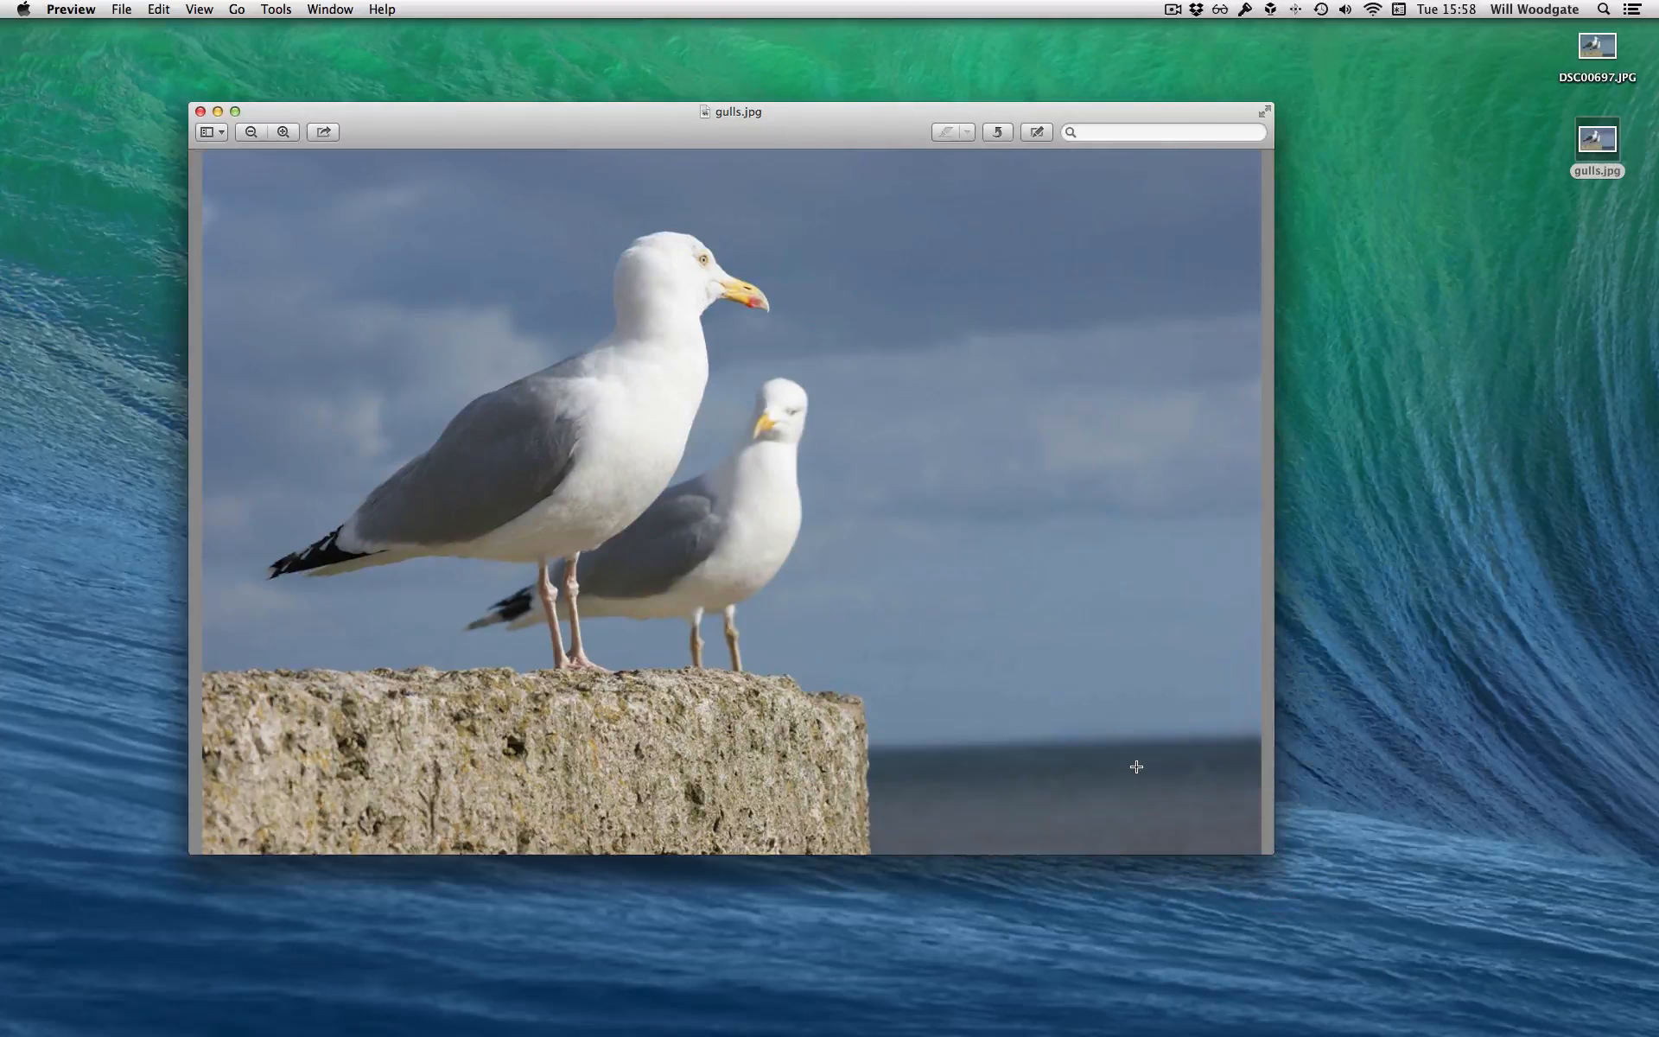
pyautogui.press('alt+super+0')
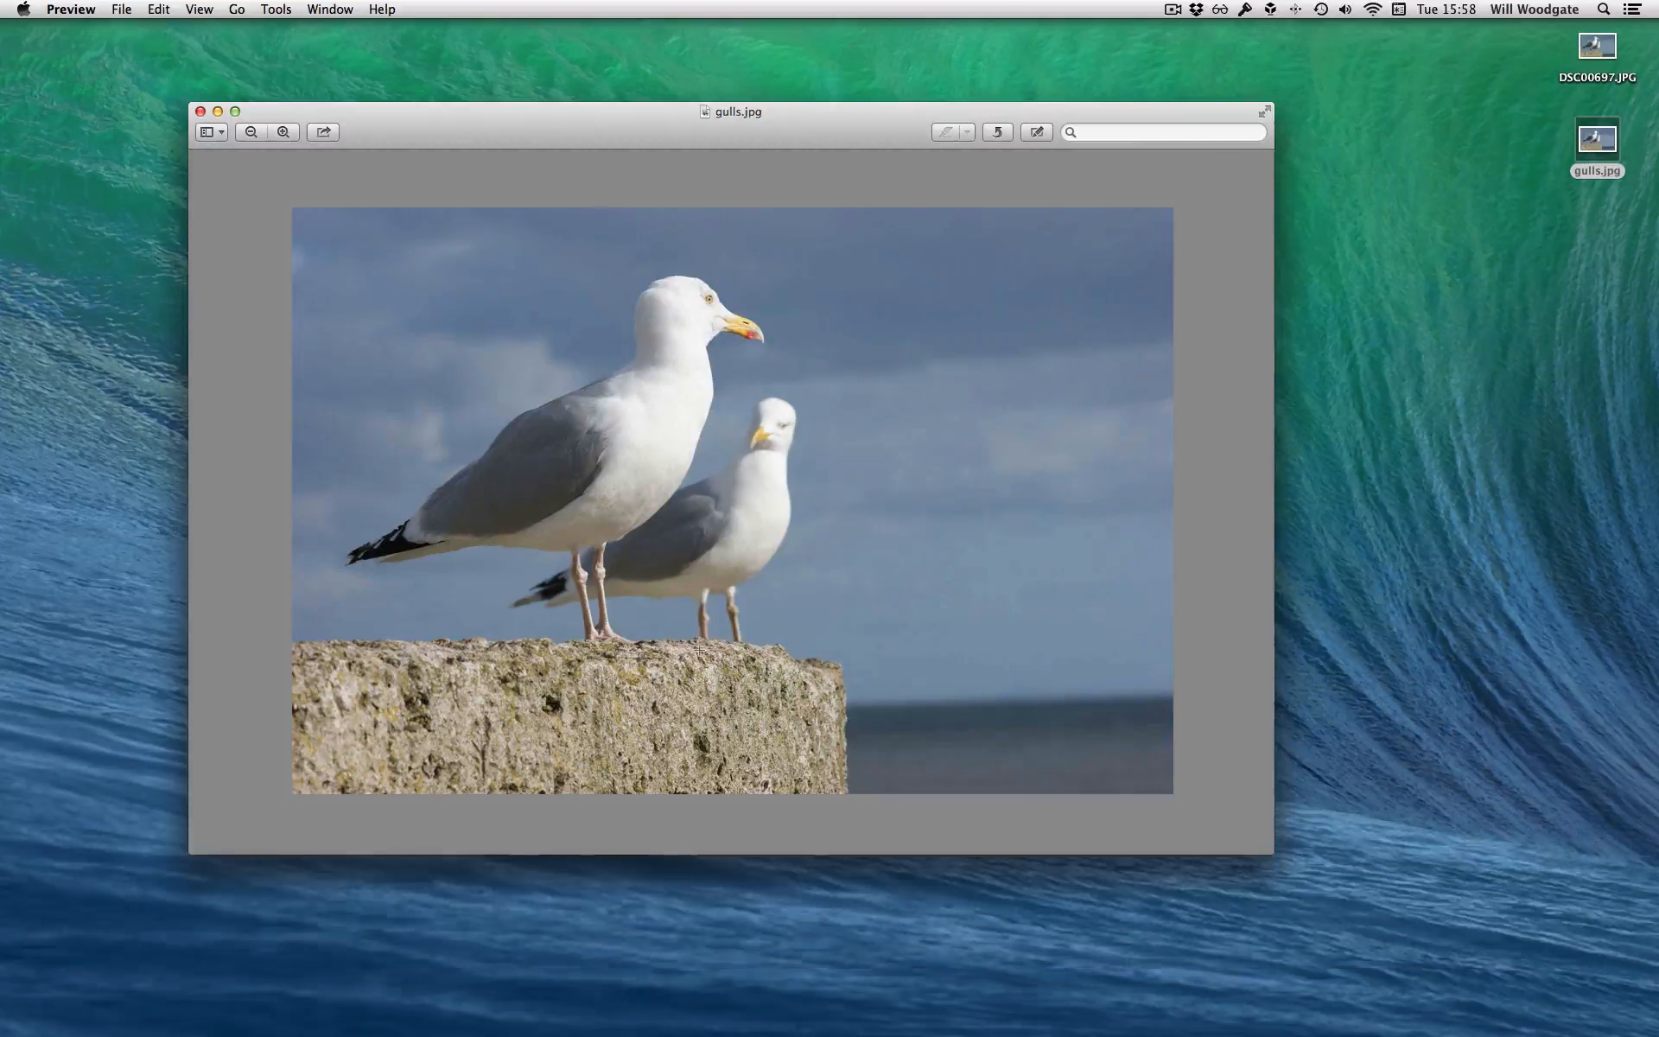